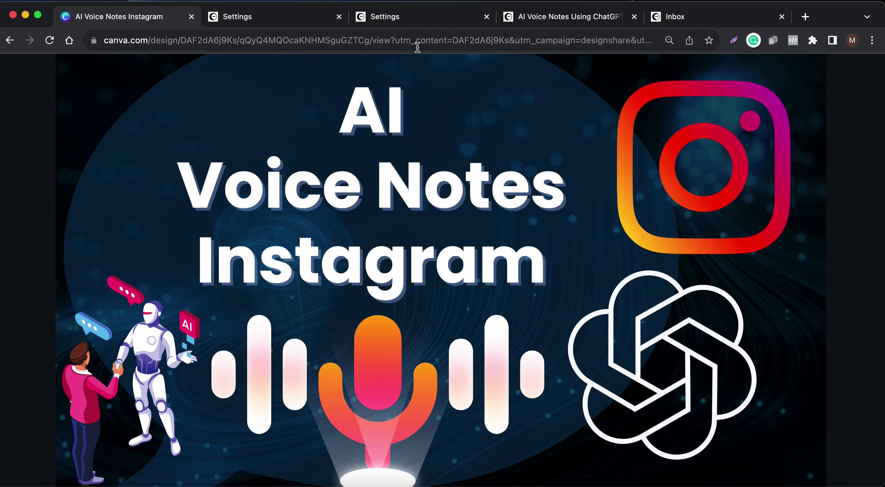
# Step: Switch from the Canva cover to the AI Voice Notes Using ChatGPT flow editor tab
pyautogui.click(554, 17)
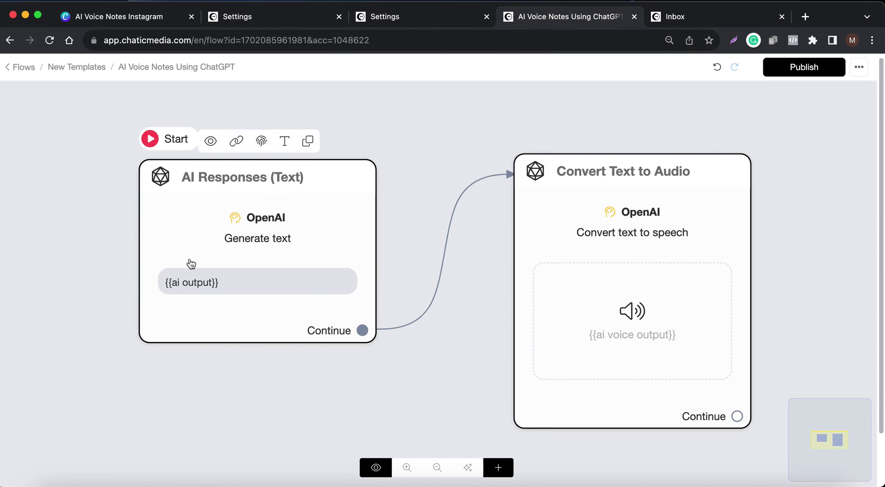
pyautogui.click(266, 201)
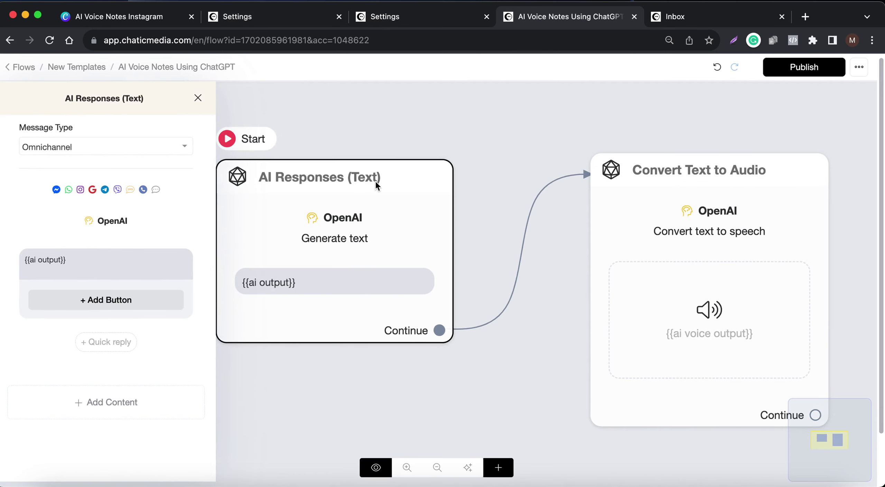
pyautogui.click(94, 219)
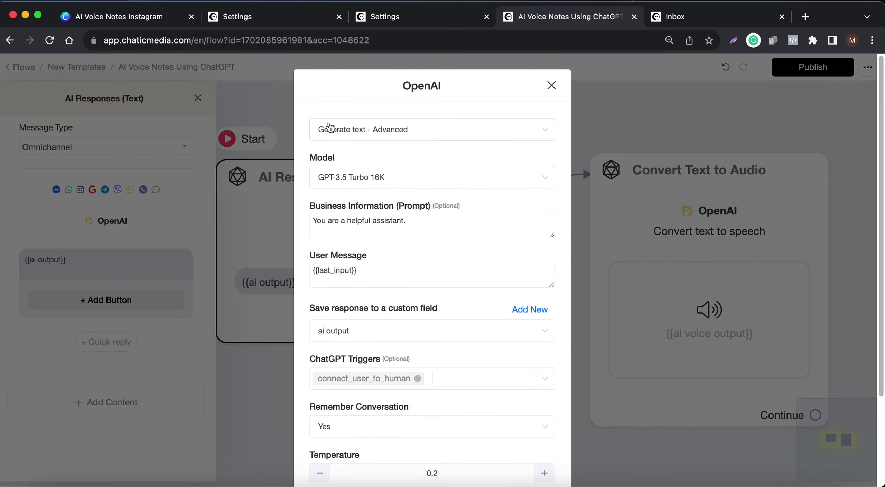
pyautogui.moveTo(450, 222); pyautogui.dragTo(290, 220)
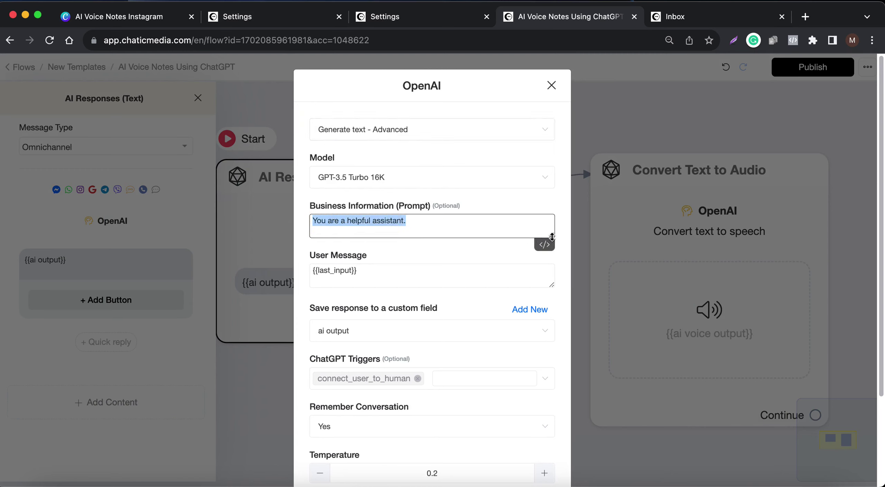
pyautogui.moveTo(552, 236); pyautogui.dragTo(552, 335)
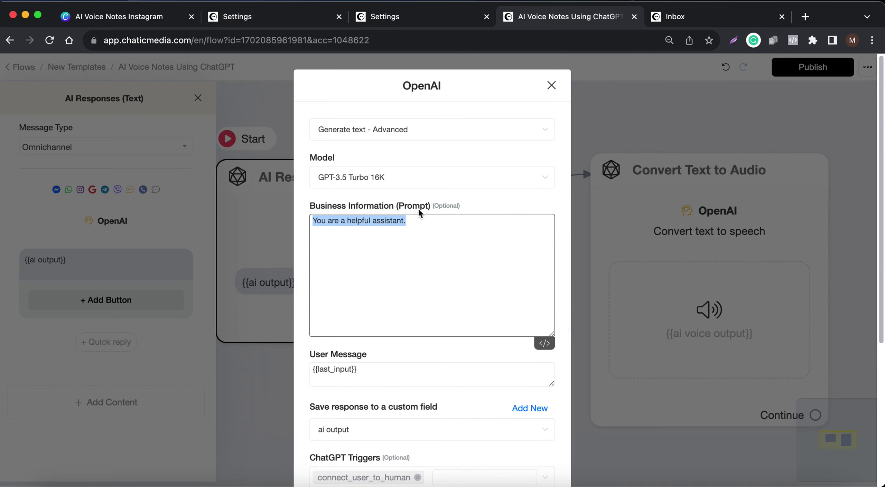
pyautogui.moveTo(388, 370); pyautogui.dragTo(245, 367)
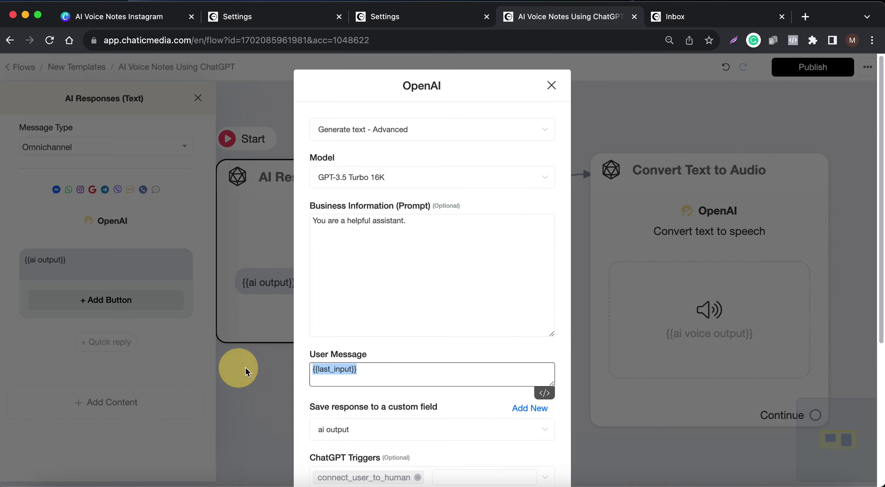
pyautogui.scroll(-3, 369, 372)
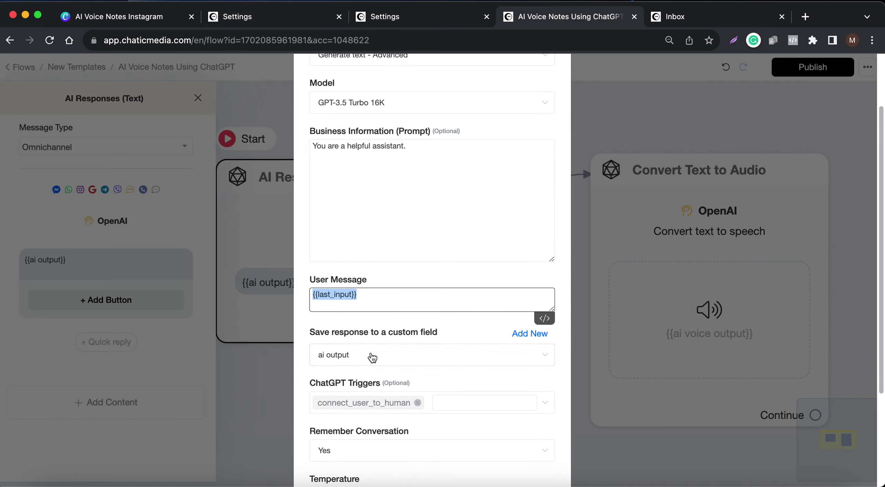
pyautogui.scroll(-2, 373, 359)
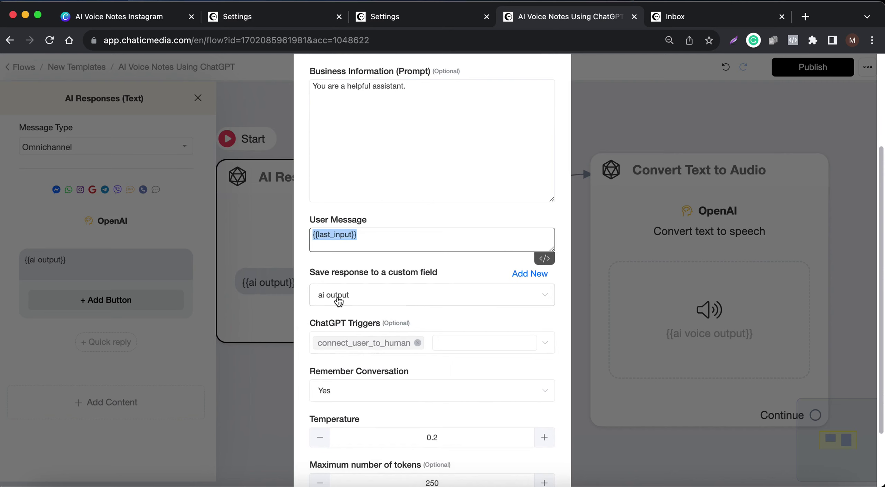
pyautogui.scroll(-2, 369, 313)
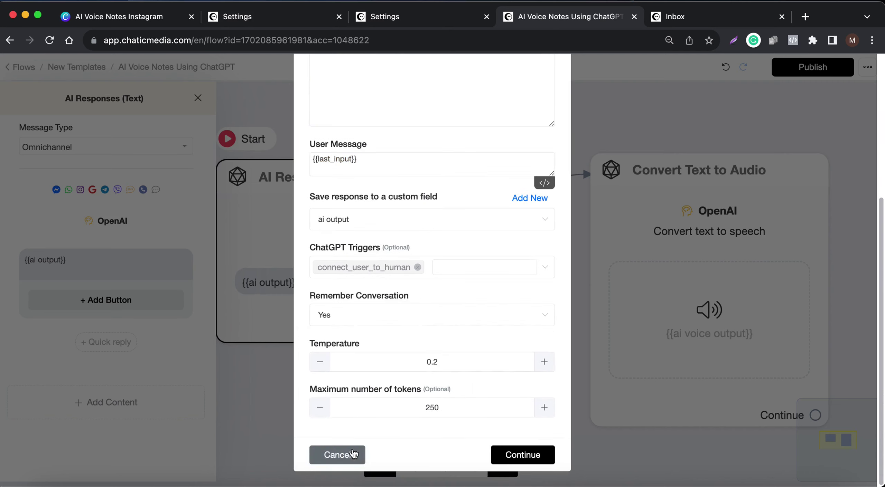
pyautogui.click(337, 454)
pyautogui.click(109, 270)
pyautogui.moveTo(123, 267); pyautogui.dragTo(3, 248)
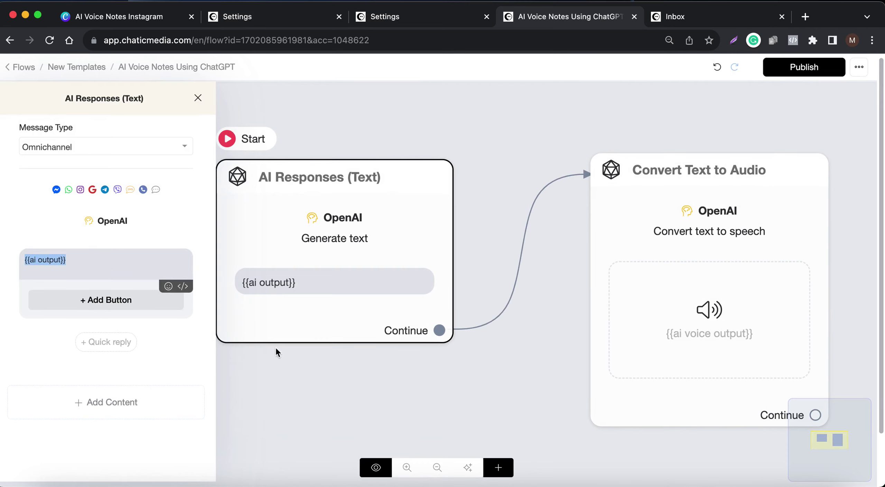
pyautogui.click(312, 373)
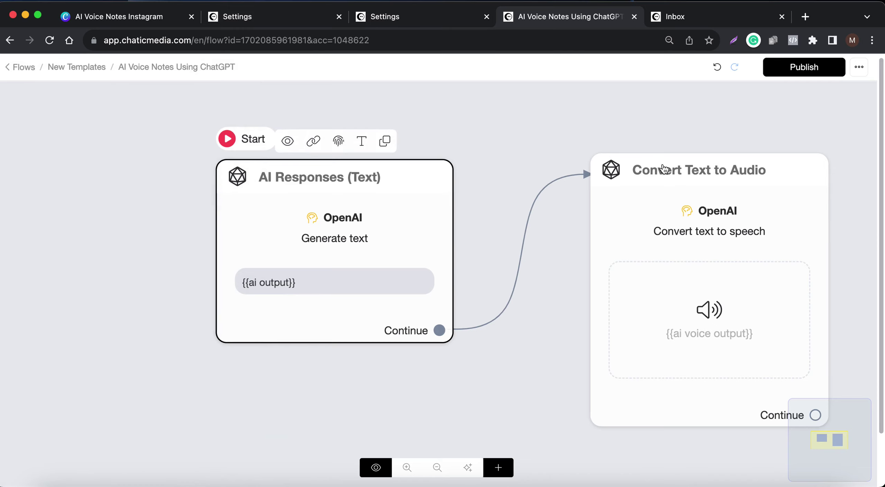
# Step: Open the Convert Text to Audio step's OpenAI settings and check the {{ai output}} input text
pyautogui.click(674, 211)
pyautogui.click(675, 212)
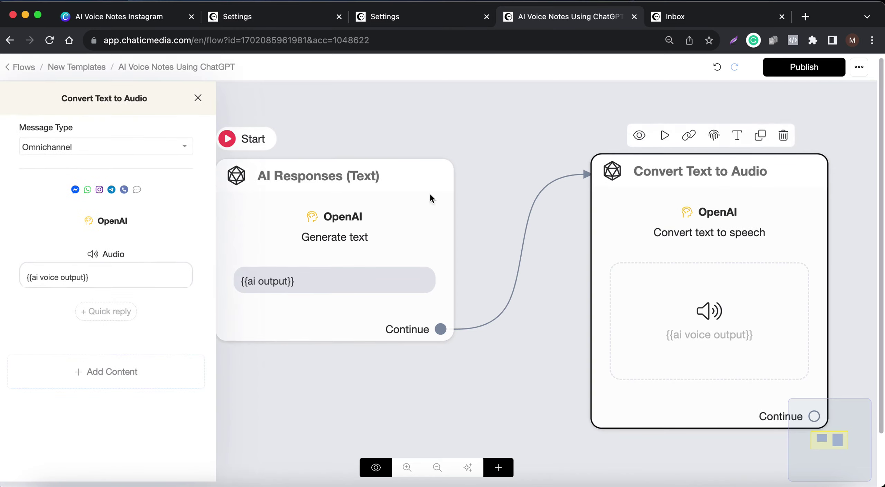
pyautogui.click(112, 221)
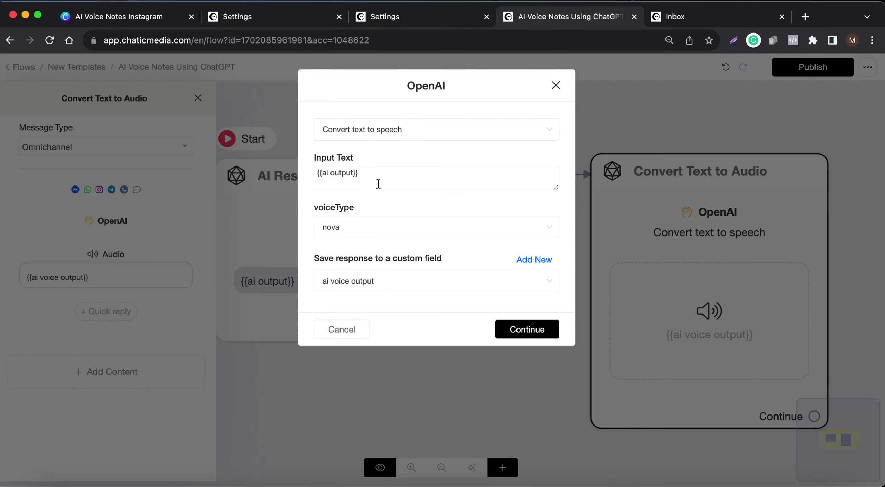
pyautogui.moveTo(398, 175); pyautogui.dragTo(287, 173)
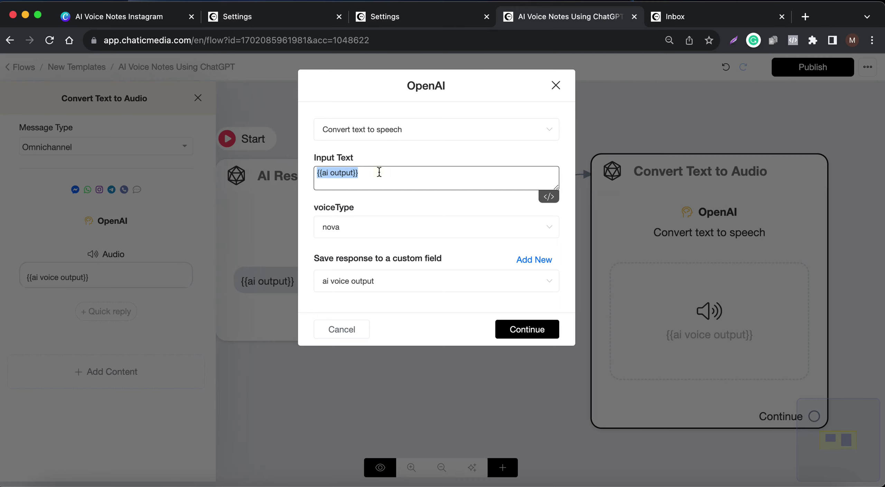
pyautogui.moveTo(409, 172); pyautogui.dragTo(286, 174)
# Step: Choose the nova voice, save the speech settings, and check the {{ai voice output}} audio field
pyautogui.click(392, 242)
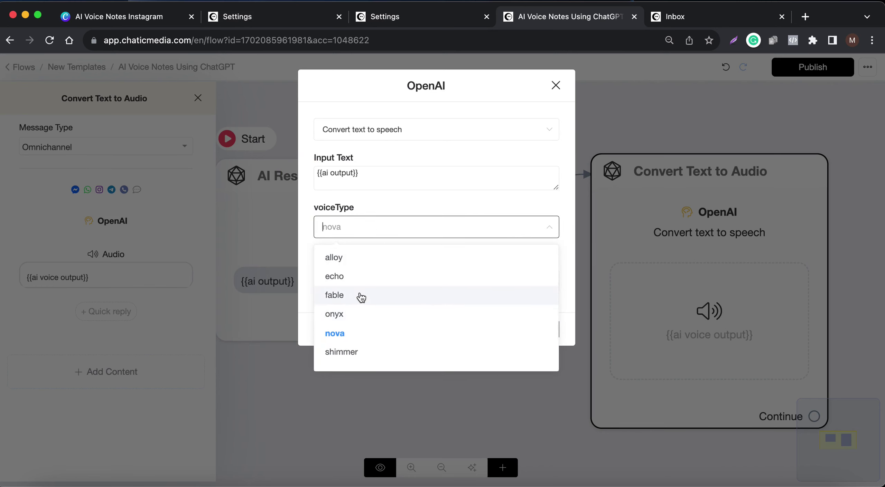
pyautogui.press('Escape')
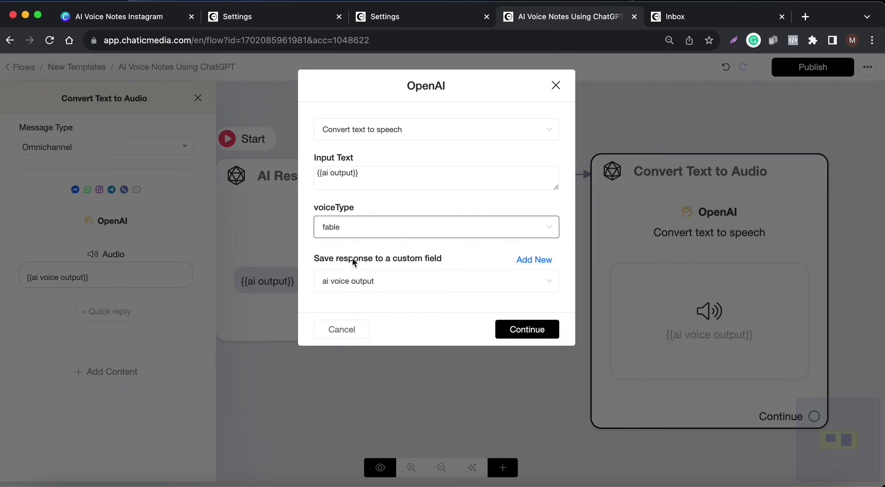
pyautogui.click(347, 229)
pyautogui.click(341, 333)
pyautogui.click(517, 328)
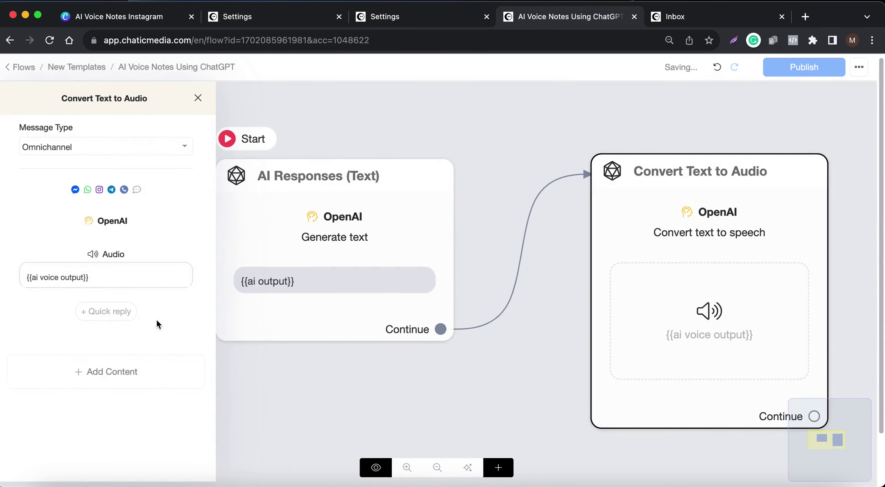
pyautogui.click(108, 275)
pyautogui.moveTo(97, 273); pyautogui.dragTo(11, 268)
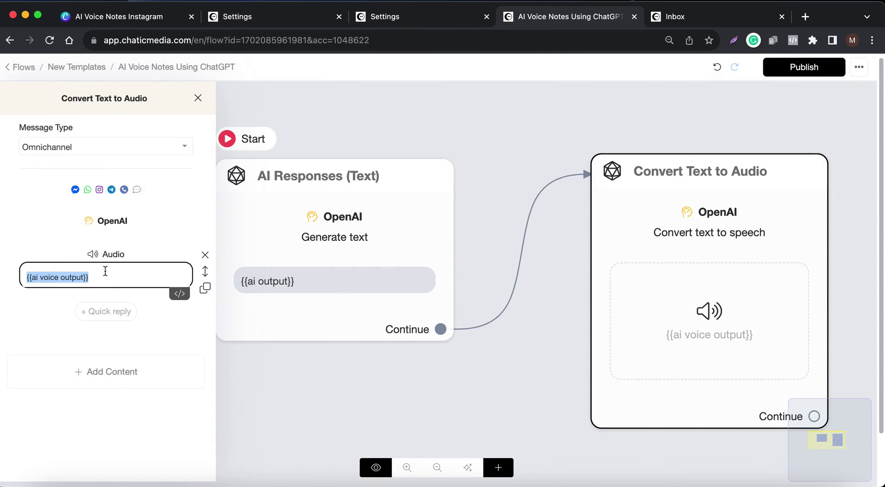
# Step: Add an audio link block set to {{ai voice output}}, delete the duplicate audio block, and publish
pyautogui.click(105, 373)
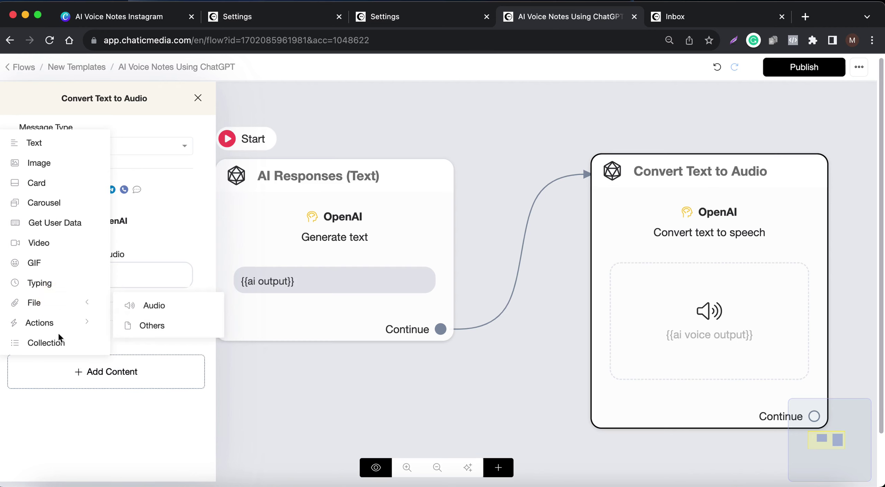
pyautogui.click(143, 306)
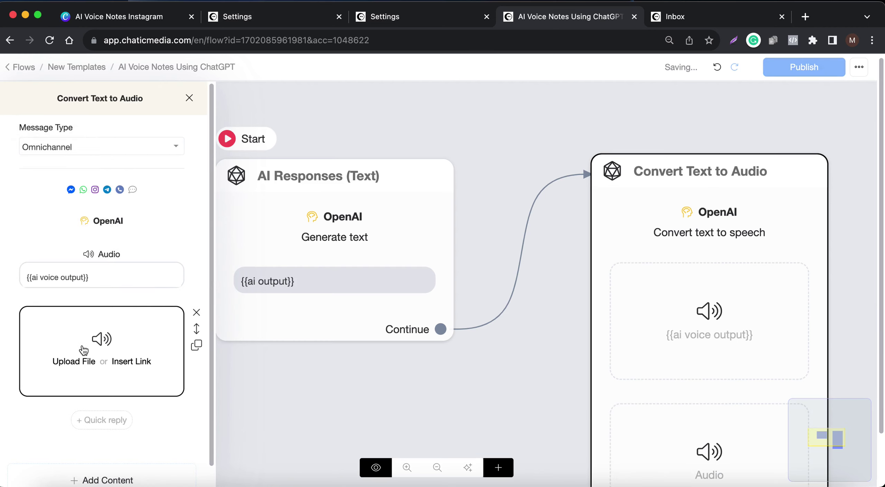
pyautogui.click(125, 363)
pyautogui.click(69, 333)
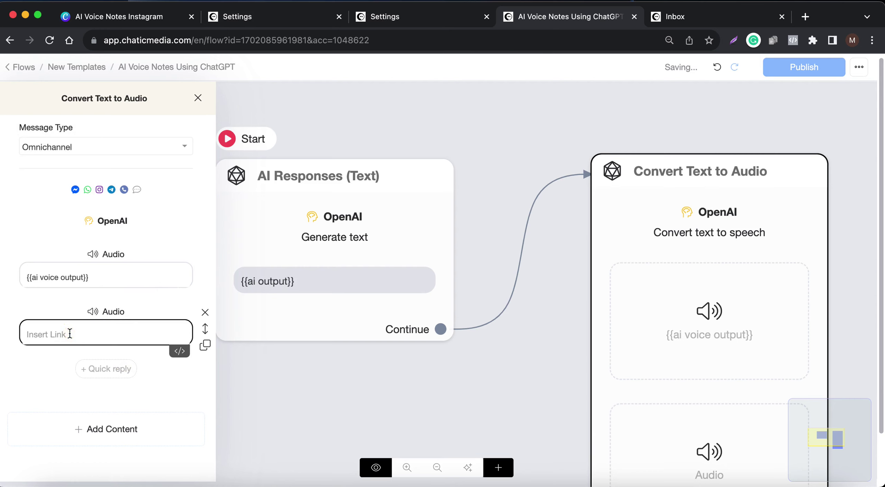
pyautogui.write('{ai')
pyautogui.scroll(-2, 96, 423)
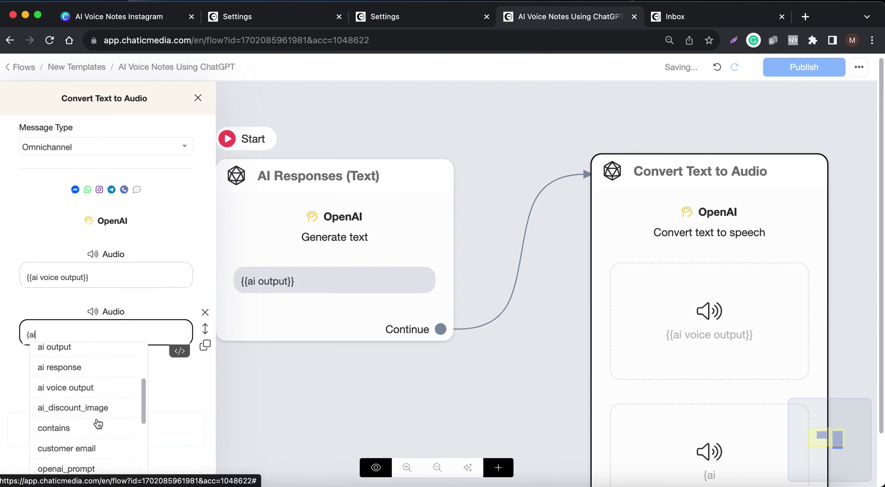
pyautogui.click(79, 389)
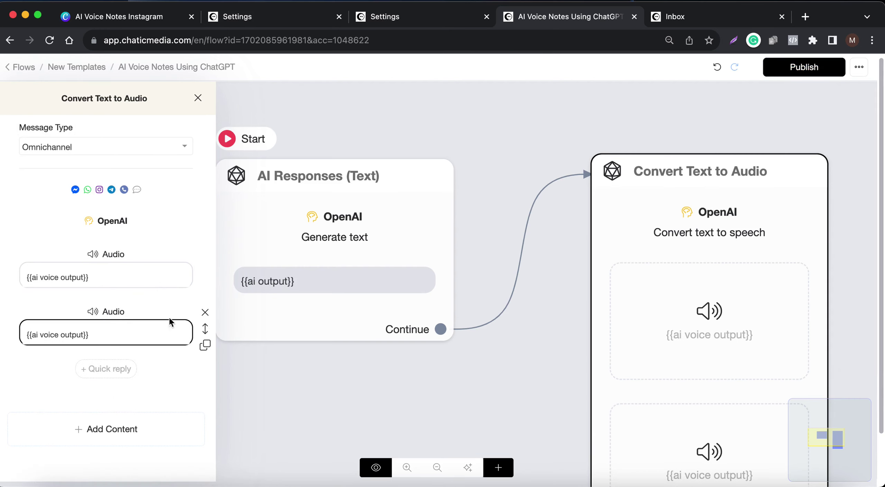
pyautogui.click(205, 312)
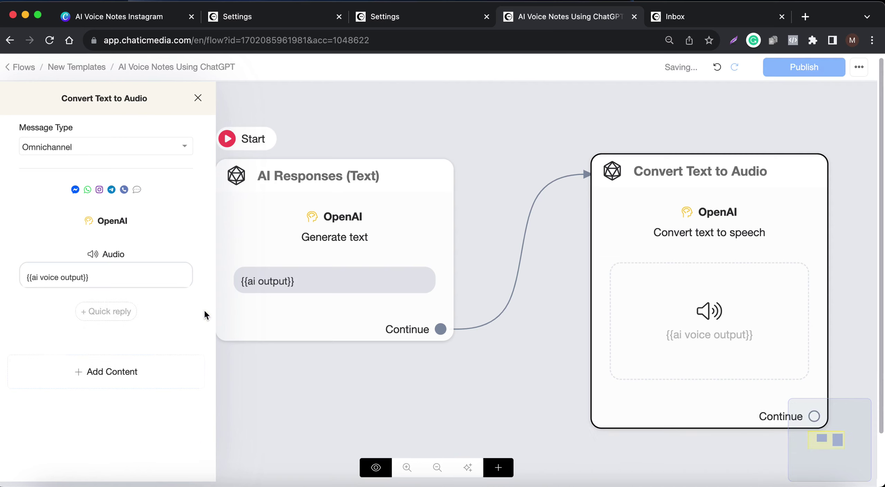
pyautogui.click(543, 113)
pyautogui.click(792, 73)
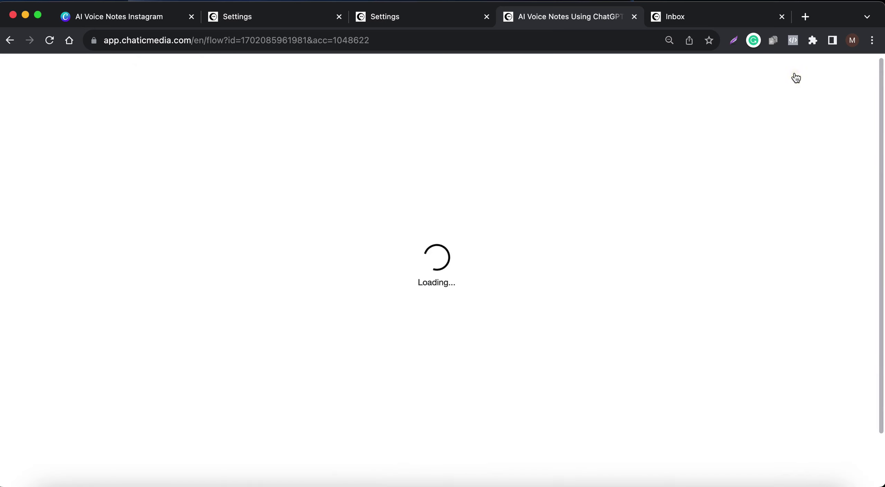
# Step: Review the AI Responses step's OpenAI settings, cancel without changes, and republish the flow
pyautogui.click(347, 237)
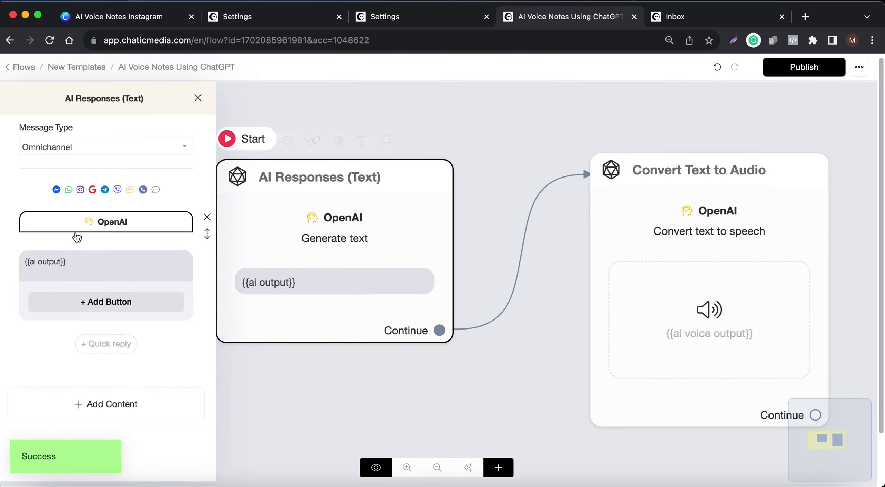
pyautogui.click(76, 230)
pyautogui.scroll(-2, 413, 229)
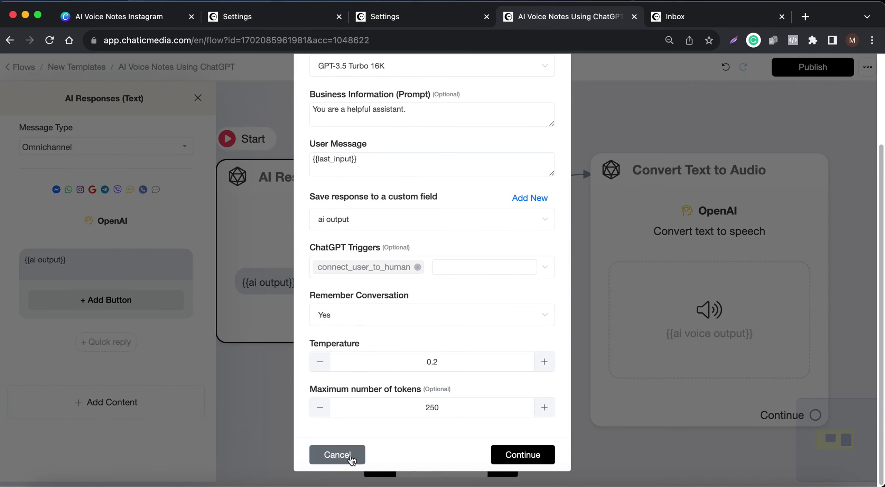
pyautogui.click(336, 458)
pyautogui.click(486, 132)
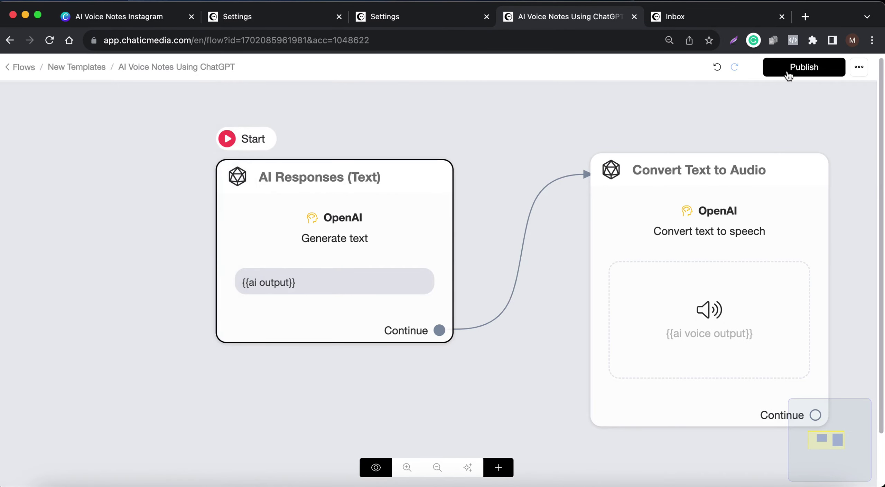
pyautogui.click(788, 74)
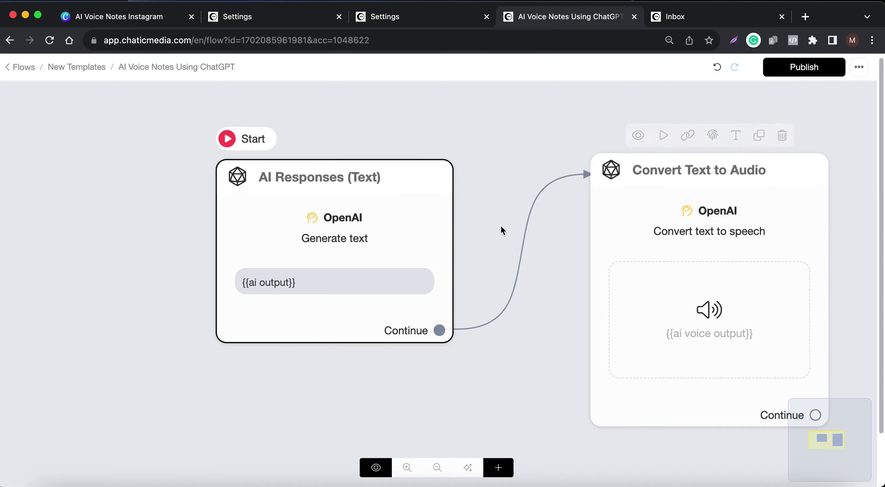
# Step: Set Settings > General Default Reply to AI Voice Notes Using ChatGPT, republishing the flow, and save
pyautogui.click(271, 17)
pyautogui.scroll(10, 284, 140)
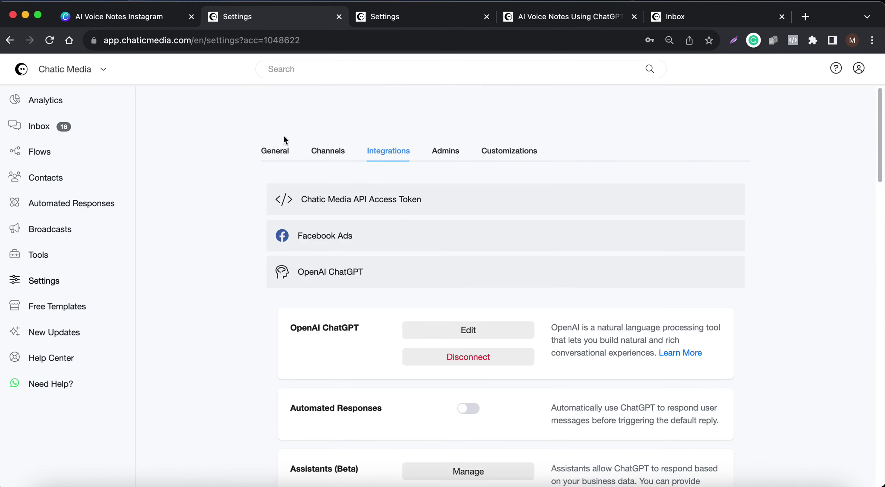
pyautogui.click(273, 151)
pyautogui.click(431, 209)
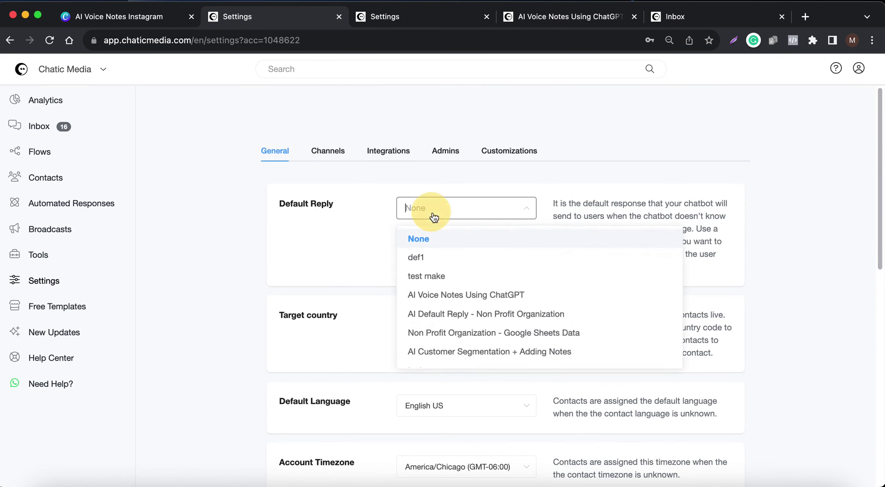
pyautogui.click(452, 297)
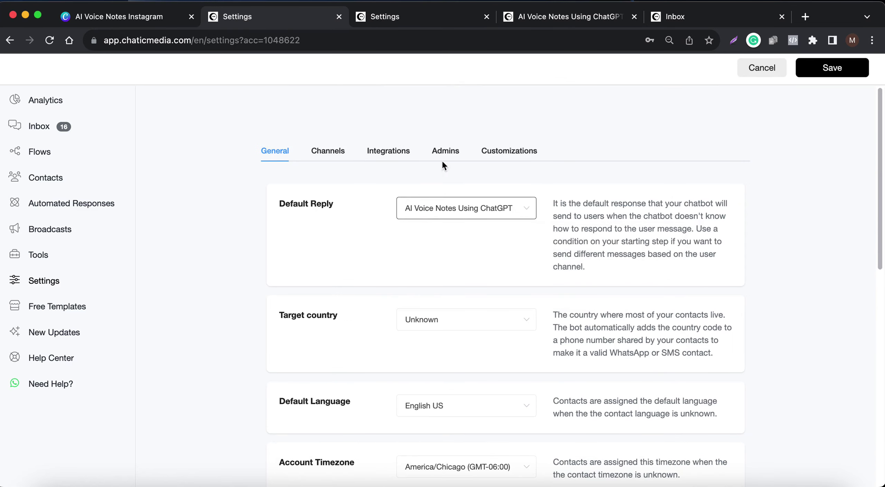
pyautogui.click(566, 17)
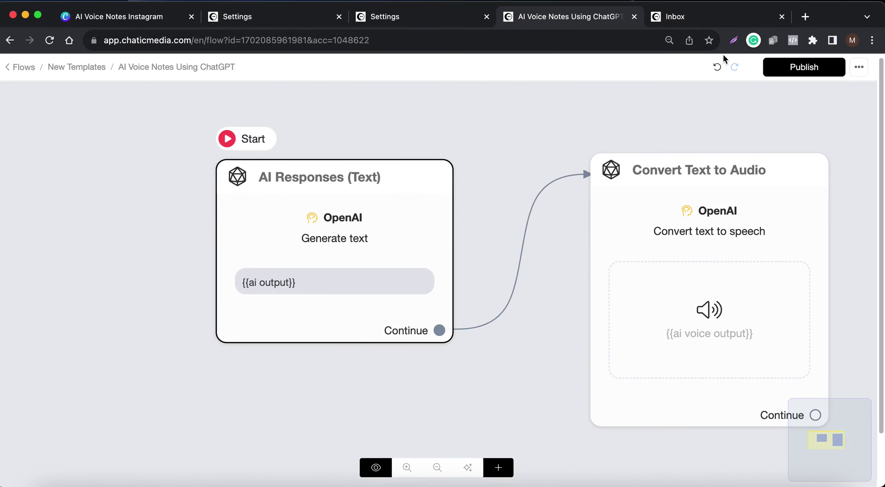
pyautogui.click(776, 65)
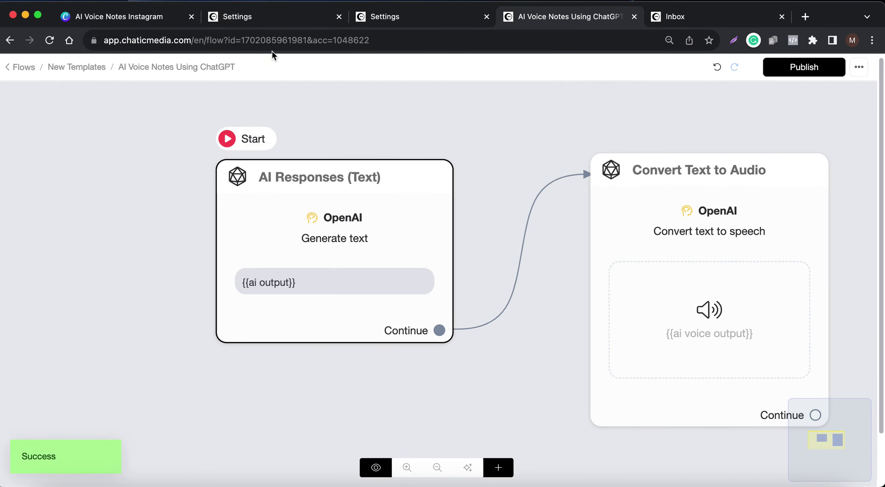
pyautogui.click(256, 16)
pyautogui.click(433, 208)
pyautogui.click(436, 296)
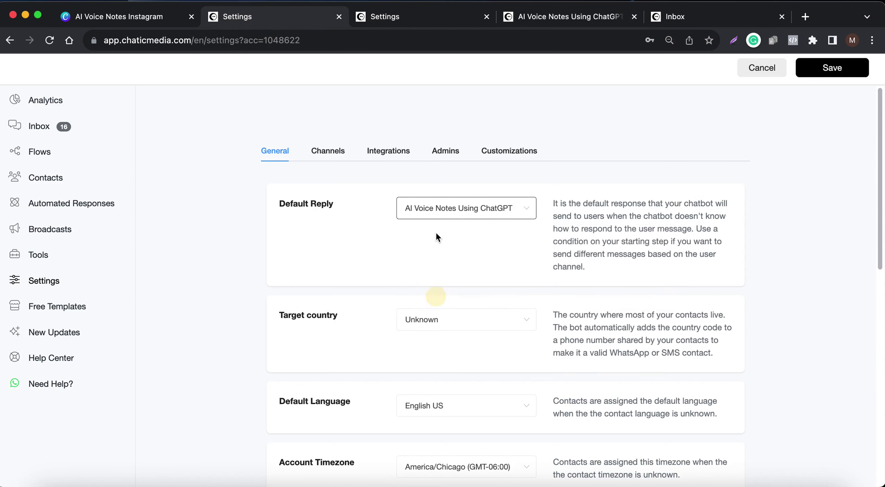
pyautogui.click(835, 73)
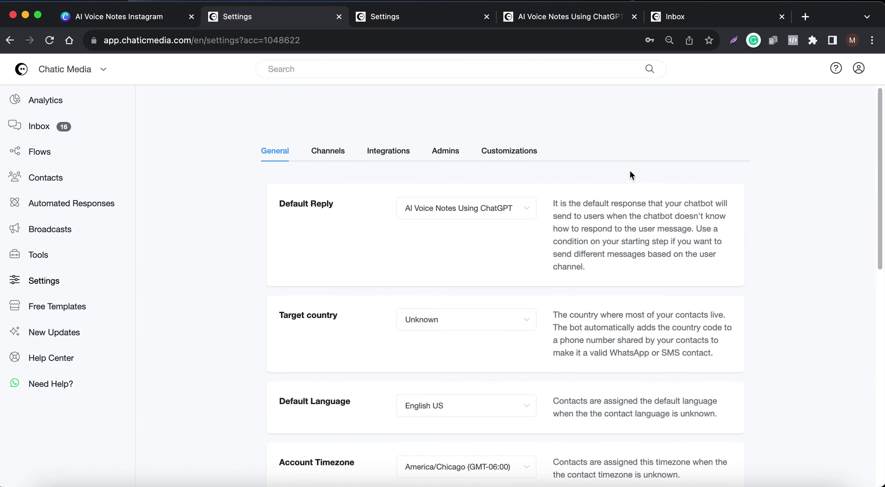
# Step: Send 'Hi' to the bot in the phone's Instagram DM and check the voice-note reply
pyautogui.click(776, 483)
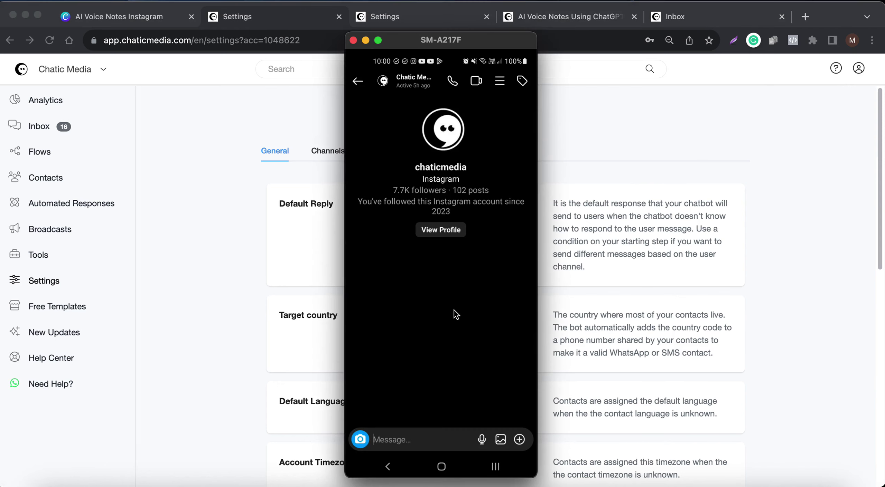
pyautogui.write('Hi')
pyautogui.press('Return')
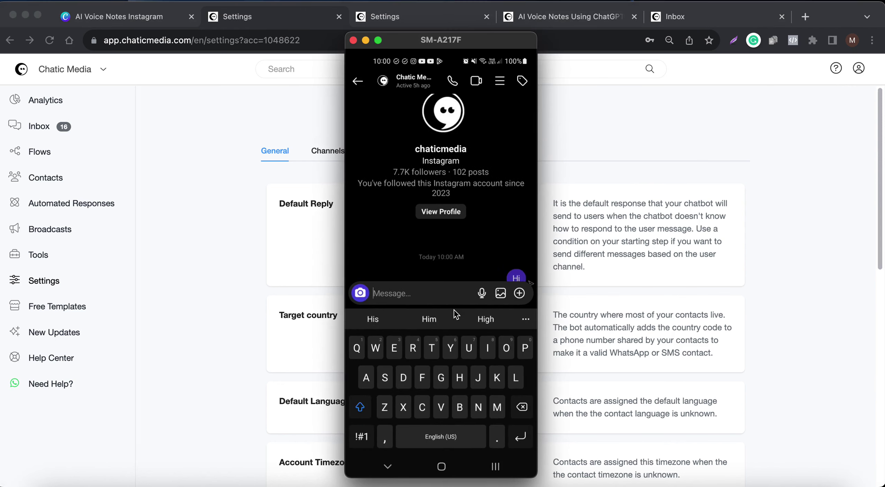
pyautogui.click(455, 313)
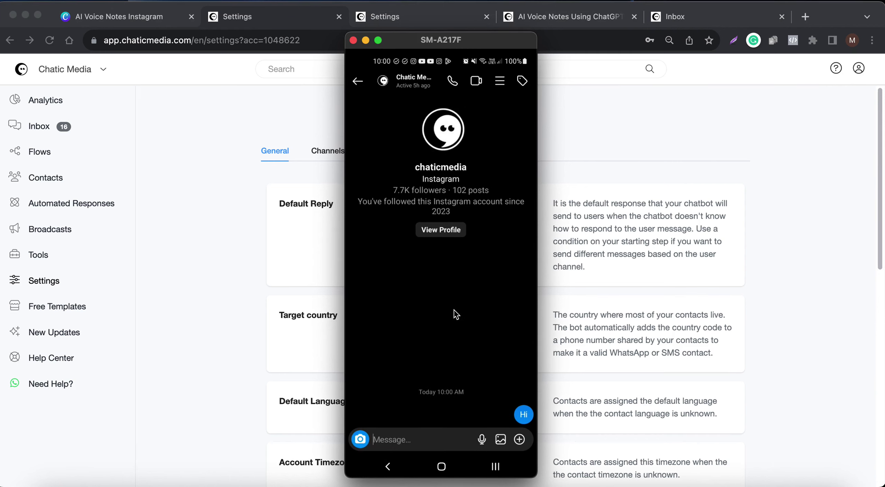
pyautogui.click(585, 19)
pyautogui.click(766, 483)
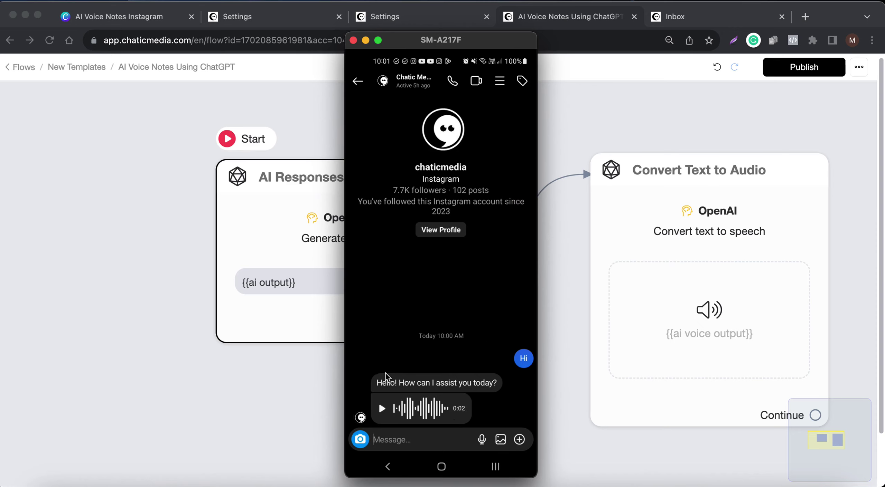
# Step: Send 'Who are you?' in the Instagram chat
pyautogui.click(421, 431)
pyautogui.write('W')
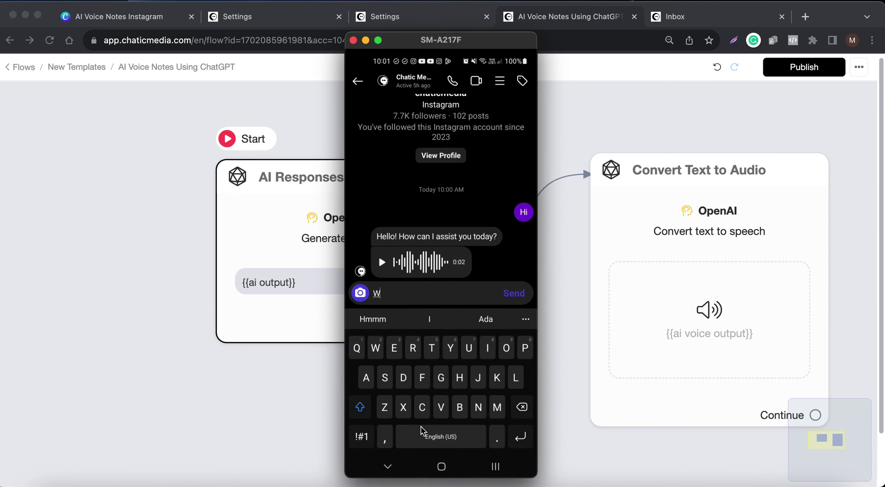
pyautogui.write('ho are you?')
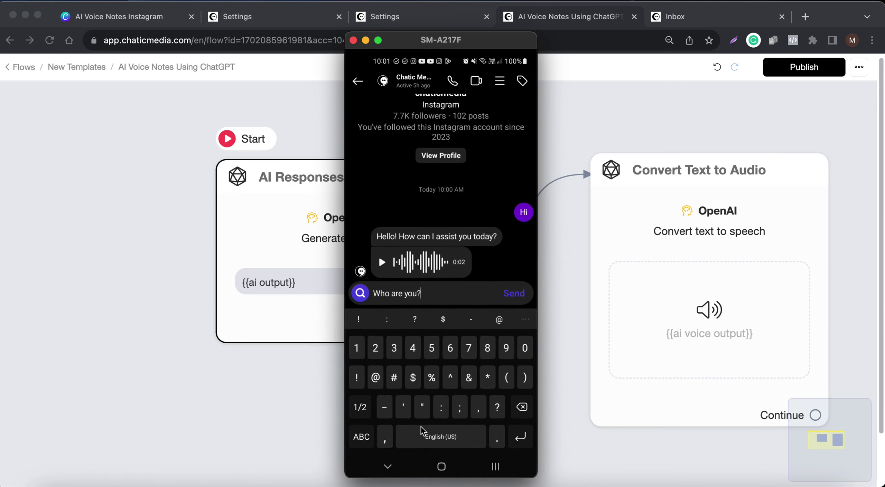
pyautogui.press('Return')
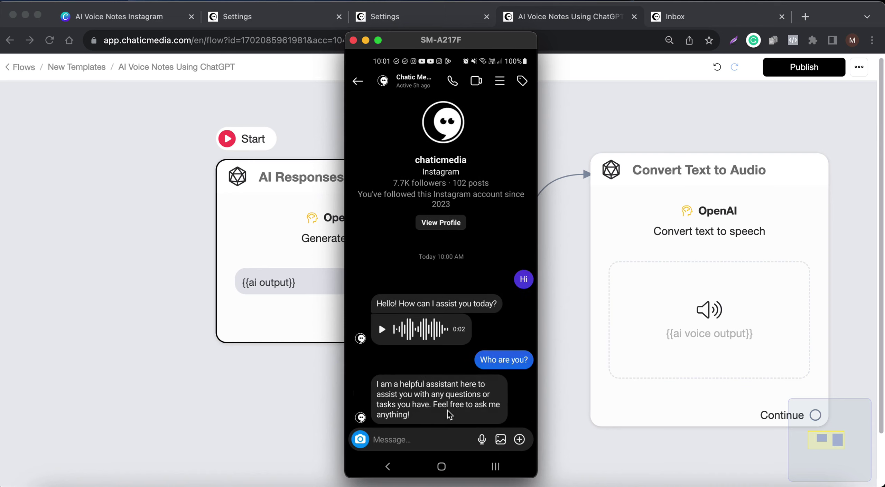
# Step: Expand the OpenAI ChatGPT integration in Settings > Integrations and open its Prompt Templates manager
pyautogui.click(517, 96)
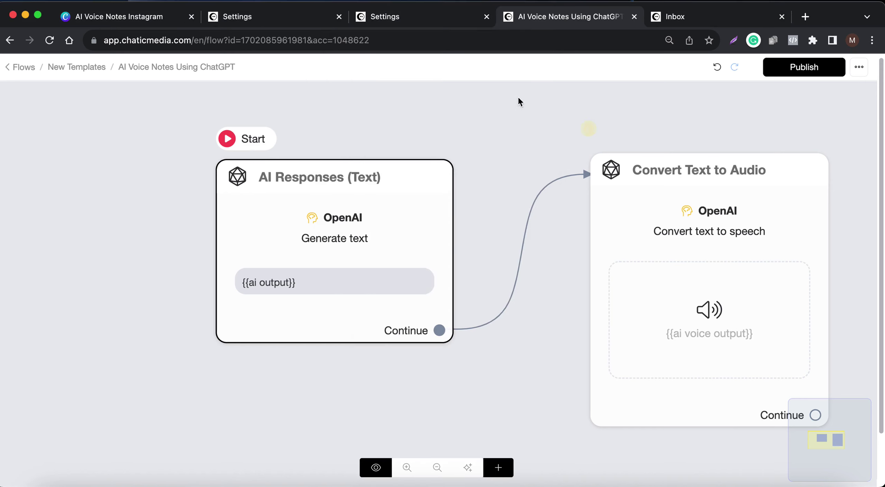
pyautogui.click(394, 21)
pyautogui.scroll(-5, 311, 277)
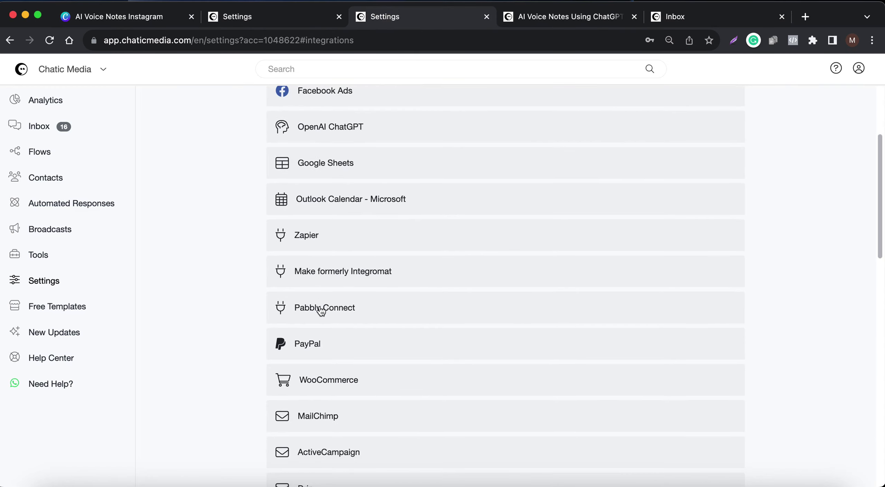
pyautogui.scroll(3, 295, 288)
pyautogui.click(334, 209)
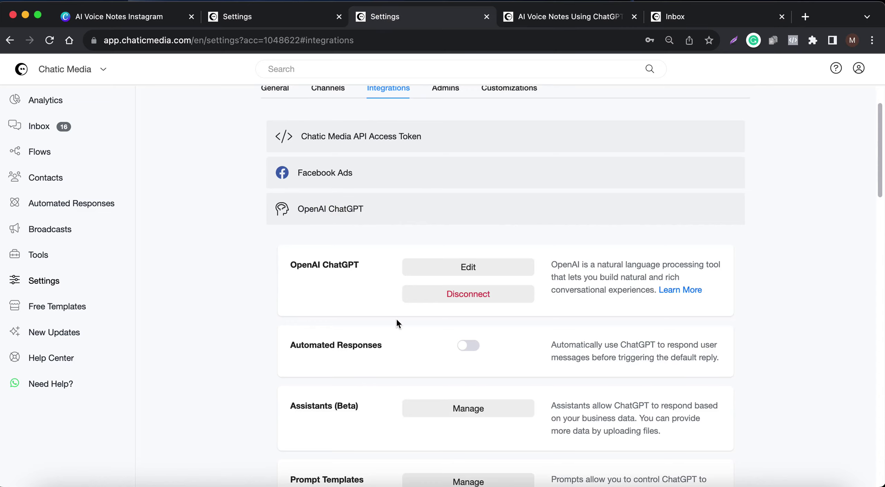
pyautogui.scroll(-5, 396, 323)
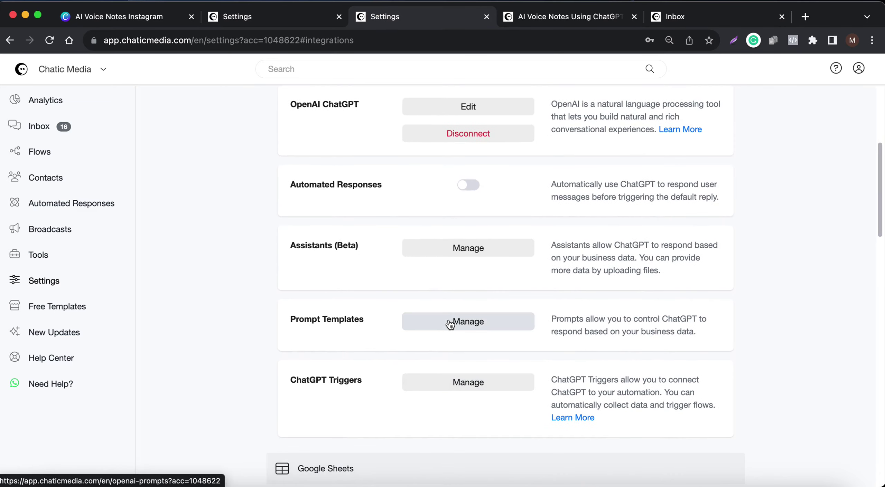
pyautogui.keyDown('super'); pyautogui.click(449, 325); pyautogui.keyUp('super')
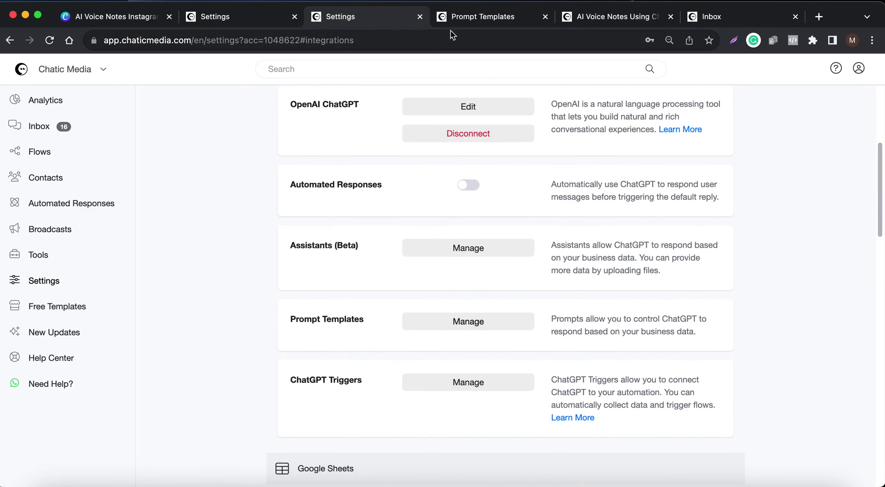
# Step: Open the FitGoals GYM prompt template and select all of its prompt text
pyautogui.click(460, 24)
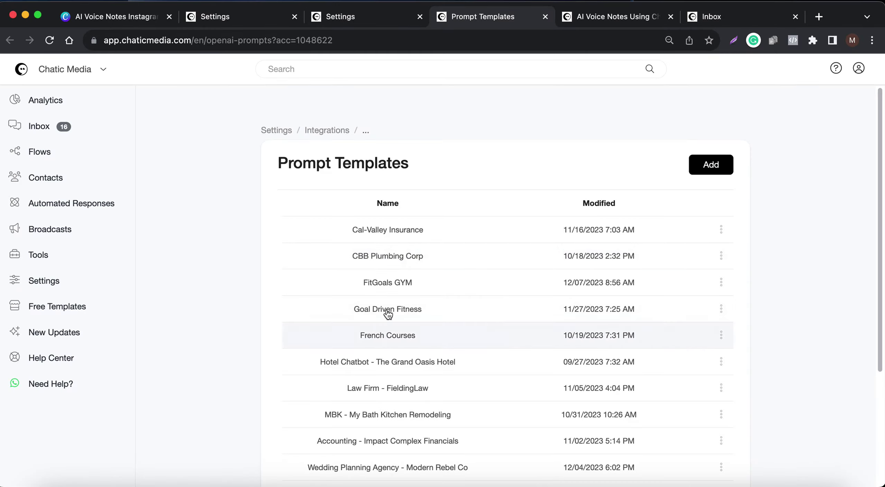
pyautogui.click(391, 309)
pyautogui.click(11, 41)
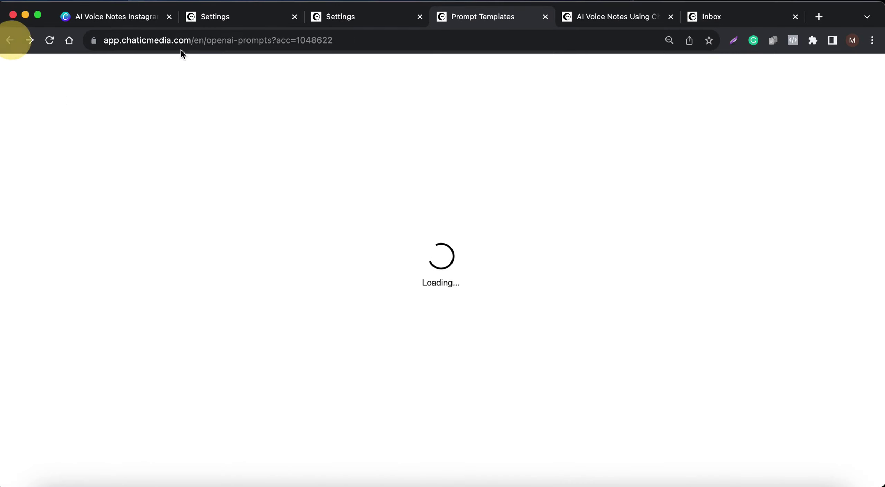
pyautogui.click(377, 21)
pyautogui.click(455, 313)
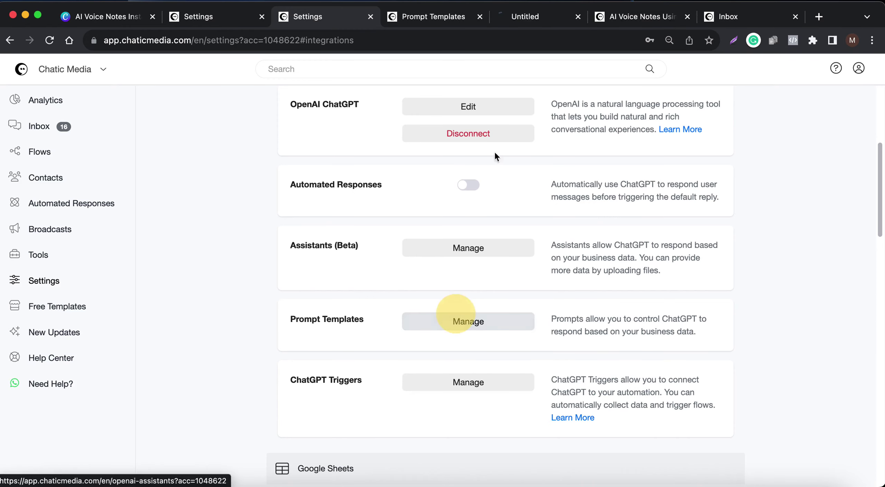
pyautogui.click(473, 17)
pyautogui.click(417, 19)
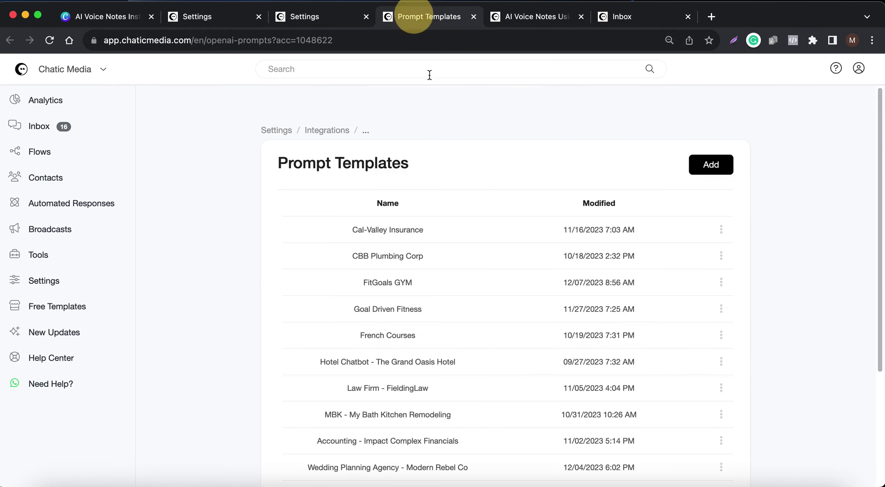
pyautogui.click(381, 286)
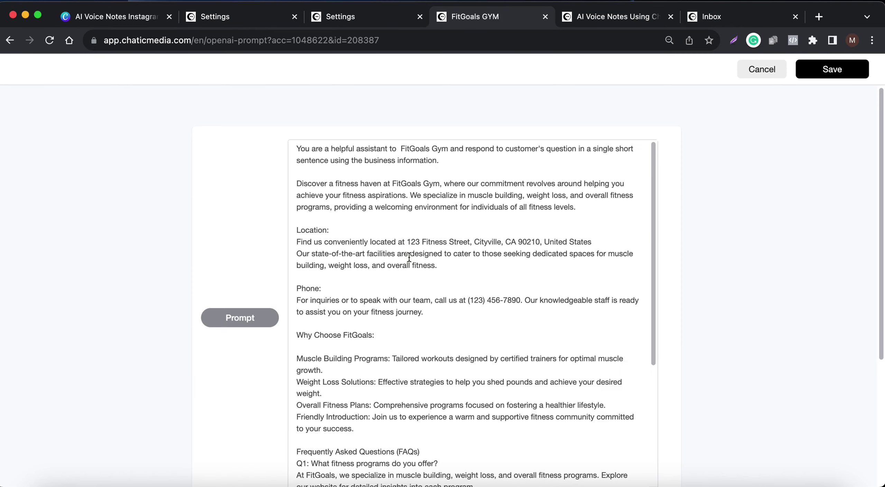
pyautogui.press('super+a')
pyautogui.click(340, 17)
# Step: Paste the FitGoals Gym prompt into the AI Responses (Text) step's OpenAI Business Information box
pyautogui.click(609, 26)
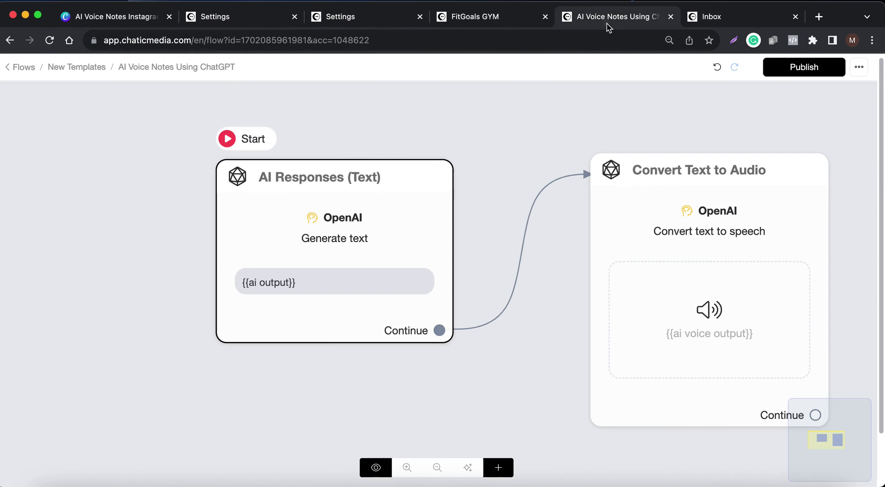
pyautogui.click(383, 234)
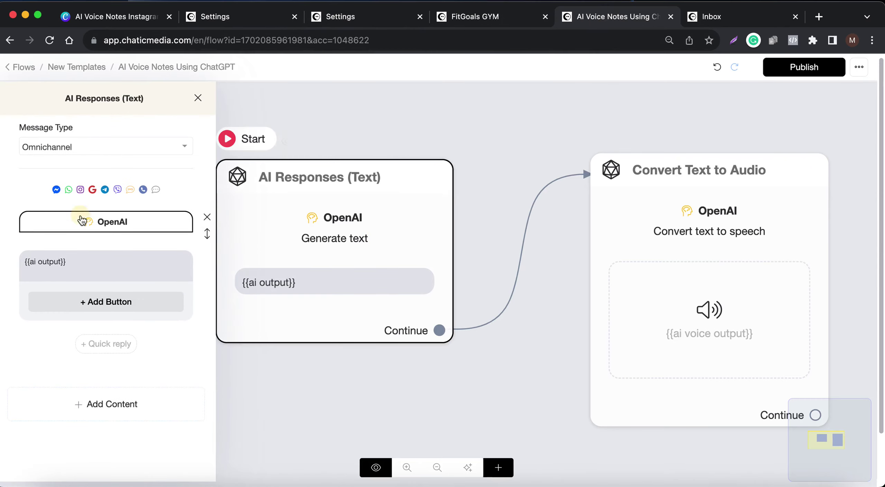
pyautogui.click(82, 220)
pyautogui.moveTo(552, 238); pyautogui.dragTo(549, 432)
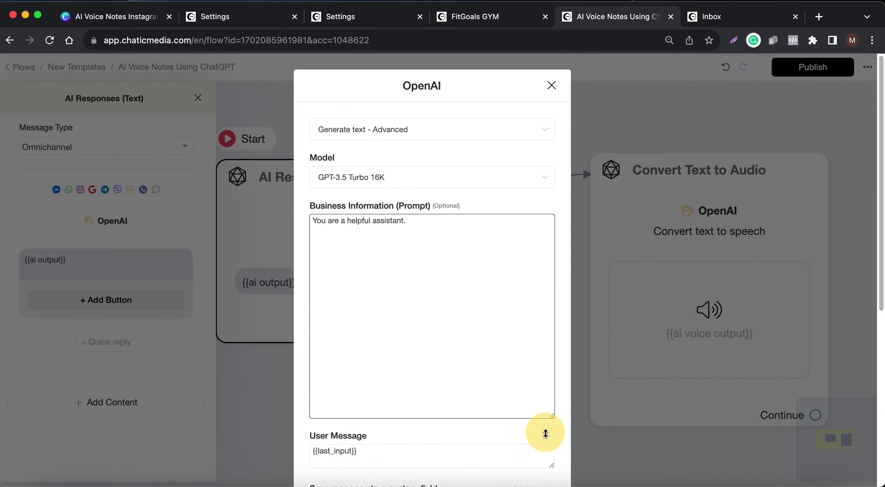
pyautogui.click(385, 304)
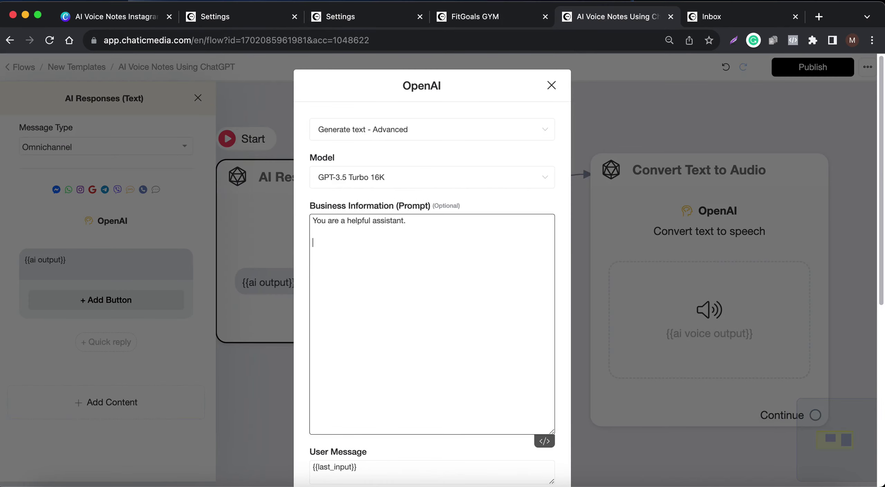
pyautogui.press('super+v')
# Step: Delete the old generic first prompt line and save the OpenAI settings
pyautogui.scroll(15, 385, 304)
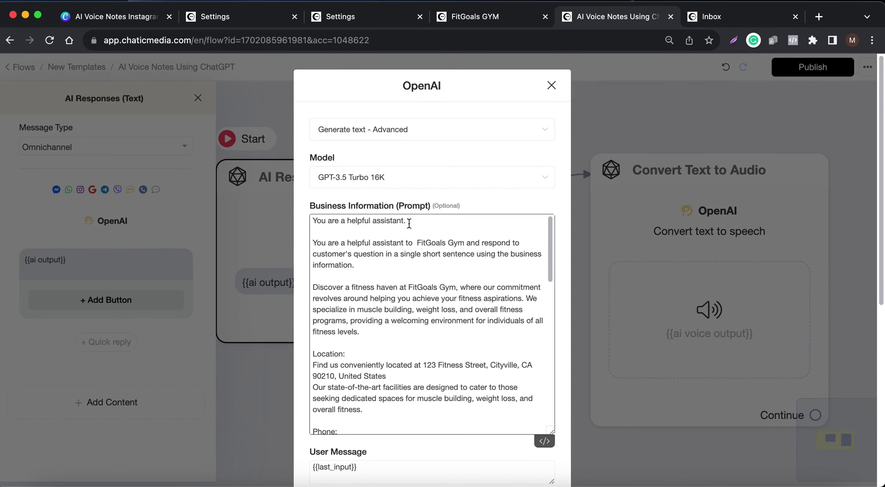
pyautogui.moveTo(409, 223); pyautogui.dragTo(180, 174)
pyautogui.press('Delete')
pyautogui.press('Delete')
pyautogui.press('Delete')
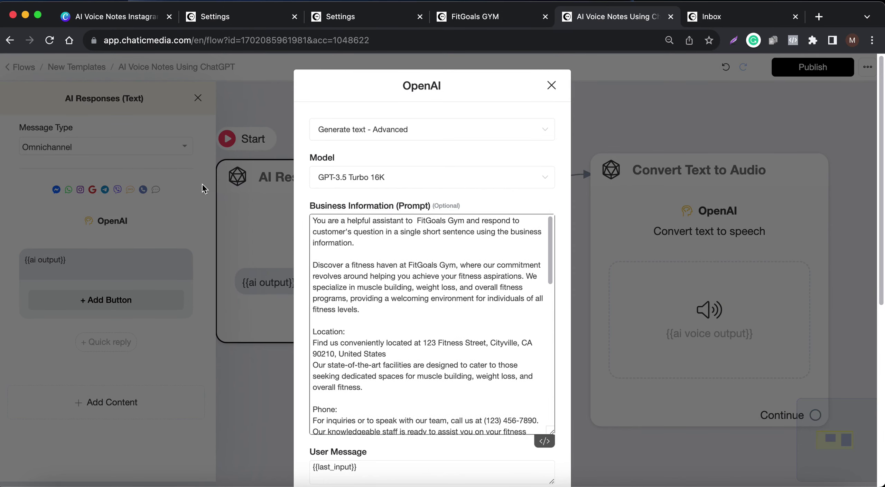
pyautogui.scroll(-20, 425, 319)
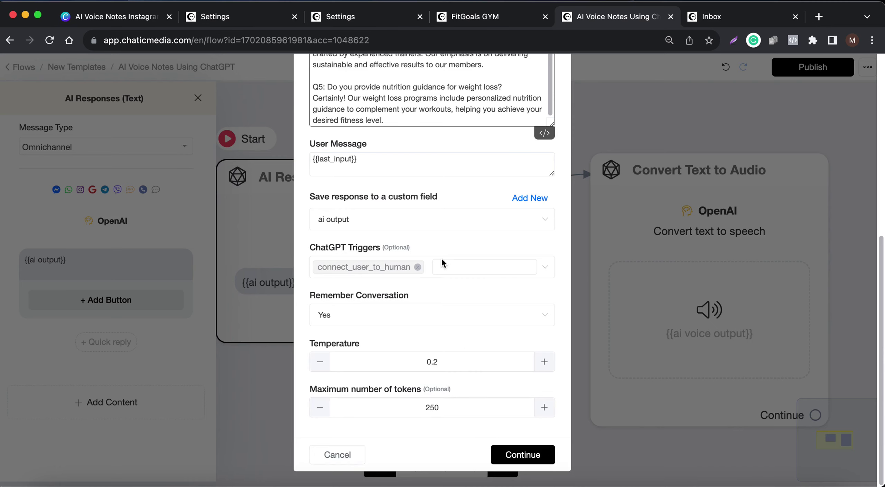
pyautogui.scroll(10, 444, 261)
pyautogui.scroll(15, 428, 269)
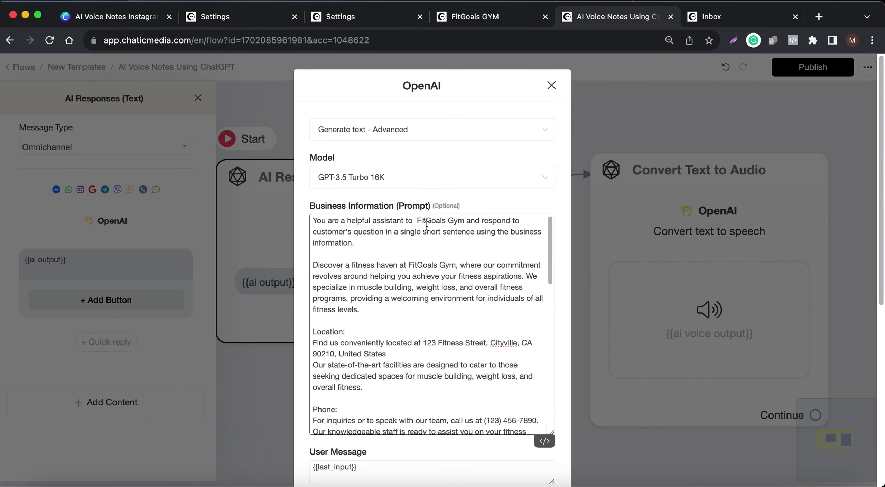
pyautogui.moveTo(417, 223); pyautogui.dragTo(463, 223)
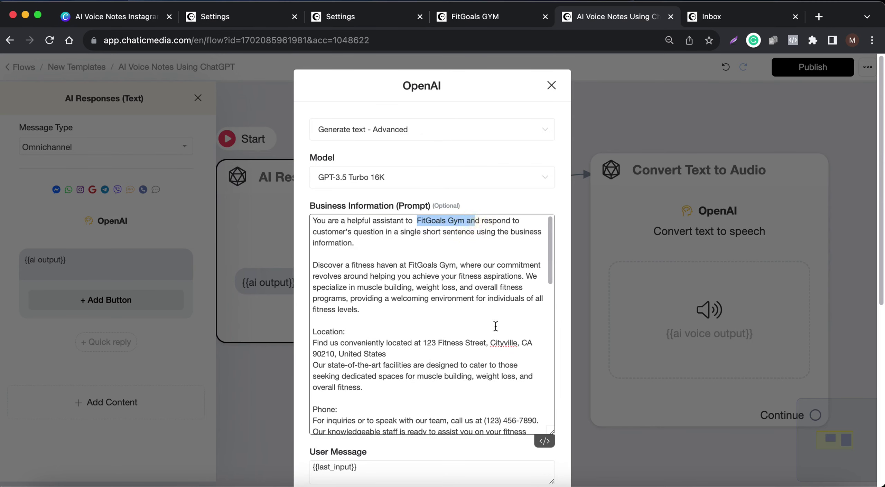
pyautogui.scroll(-15, 495, 326)
pyautogui.click(508, 461)
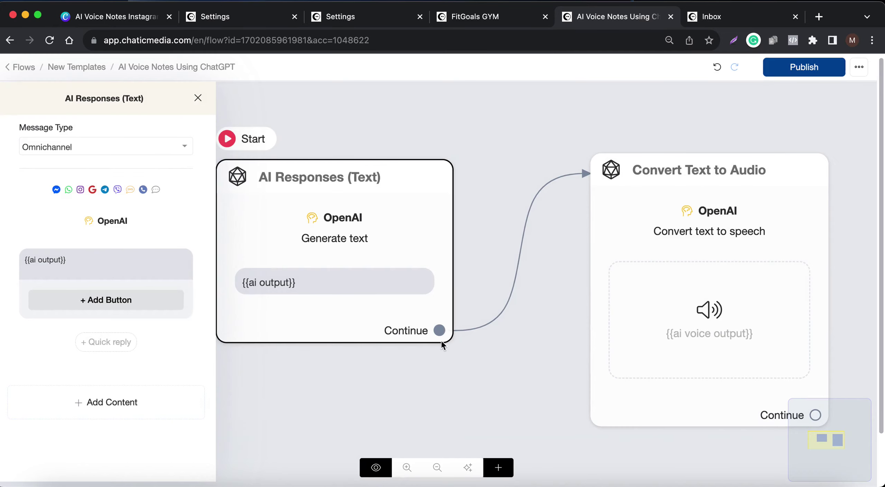
# Step: Publish the flow and view the bot's voice-note replies in the phone's Instagram chat
pyautogui.click(798, 69)
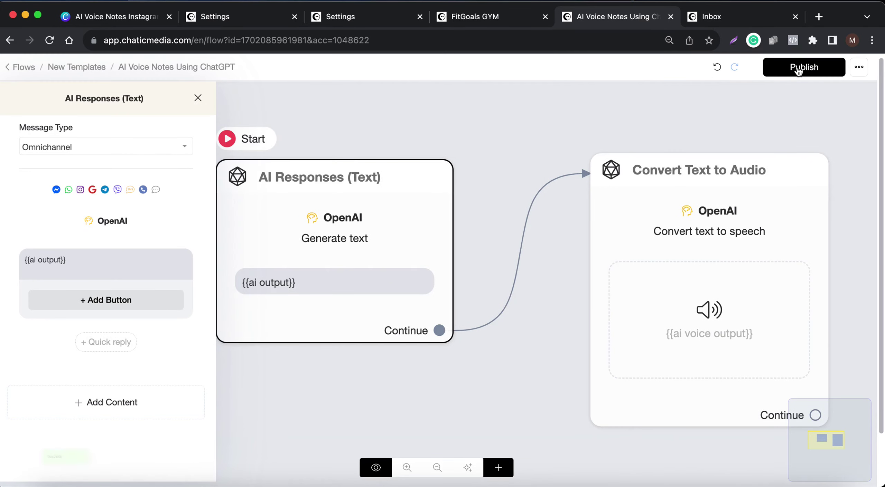
pyautogui.click(764, 482)
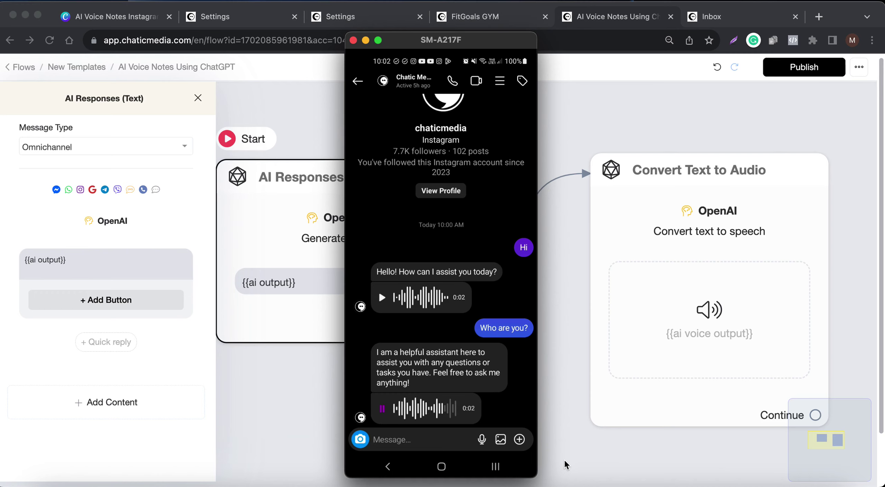
# Step: Switch the Convert Text to Audio voiceType from nova to alloy, save, and publish the flow
pyautogui.click(577, 113)
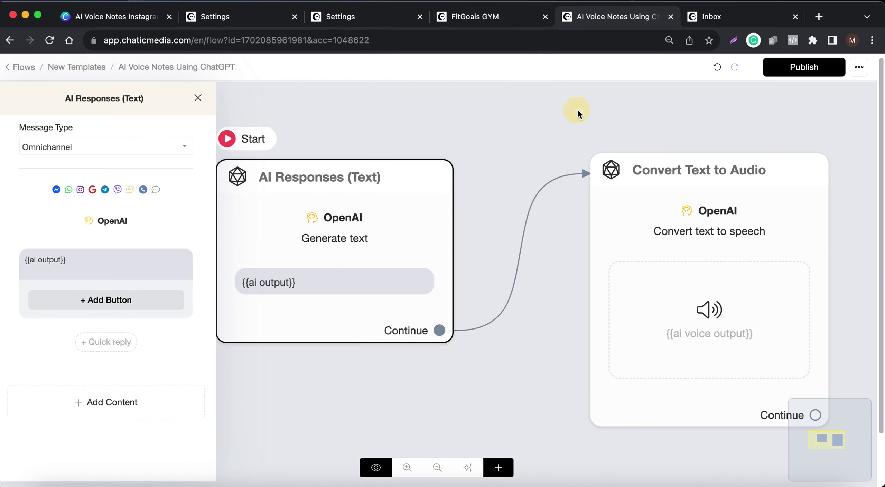
pyautogui.click(670, 226)
pyautogui.click(604, 235)
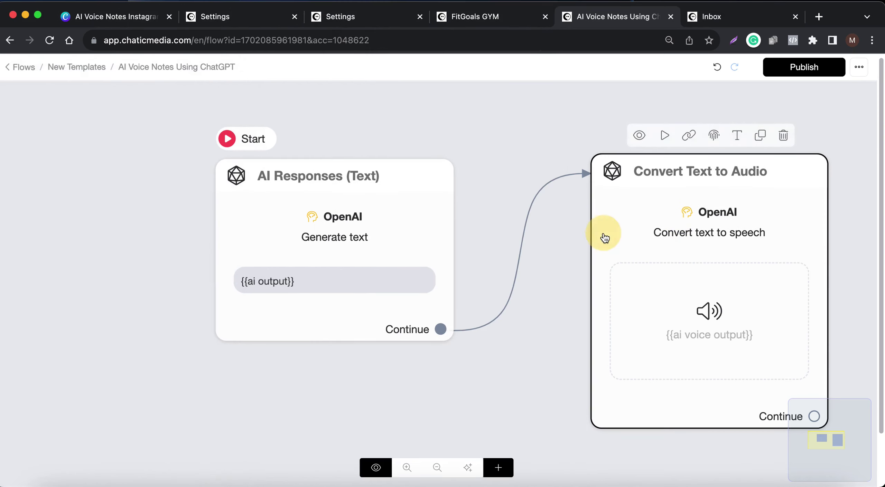
pyautogui.click(100, 221)
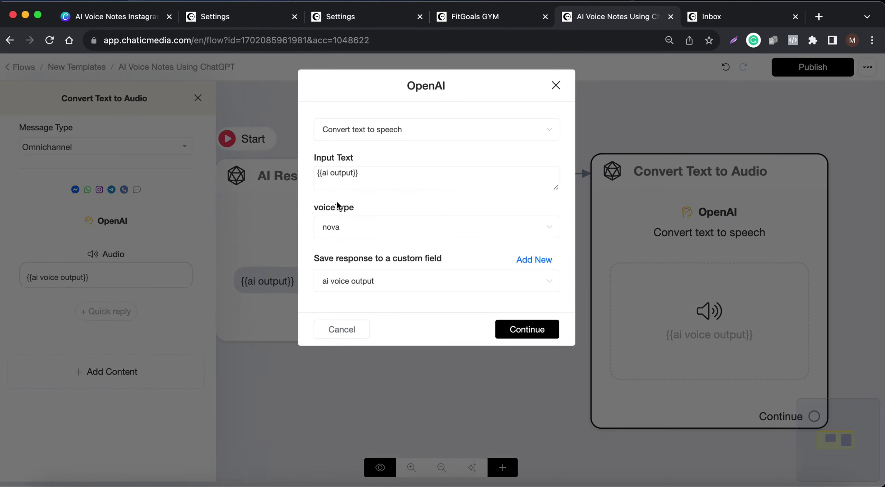
pyautogui.click(362, 232)
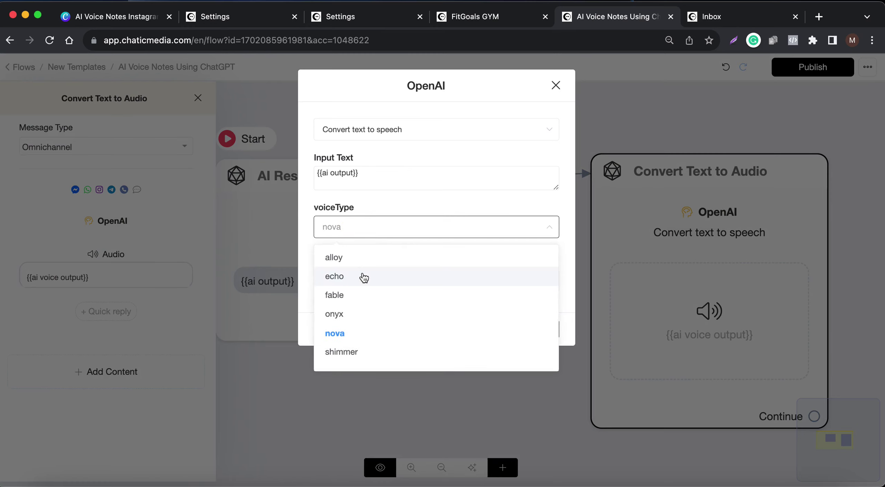
pyautogui.click(320, 258)
pyautogui.click(520, 330)
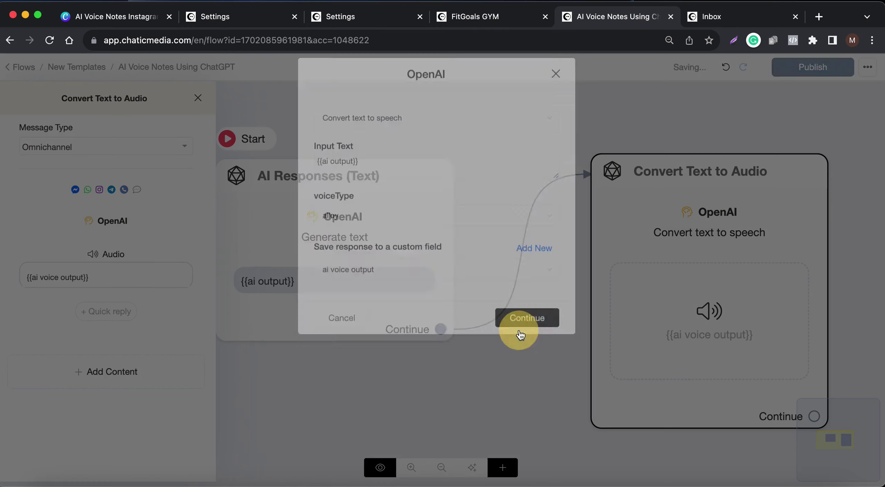
pyautogui.click(770, 70)
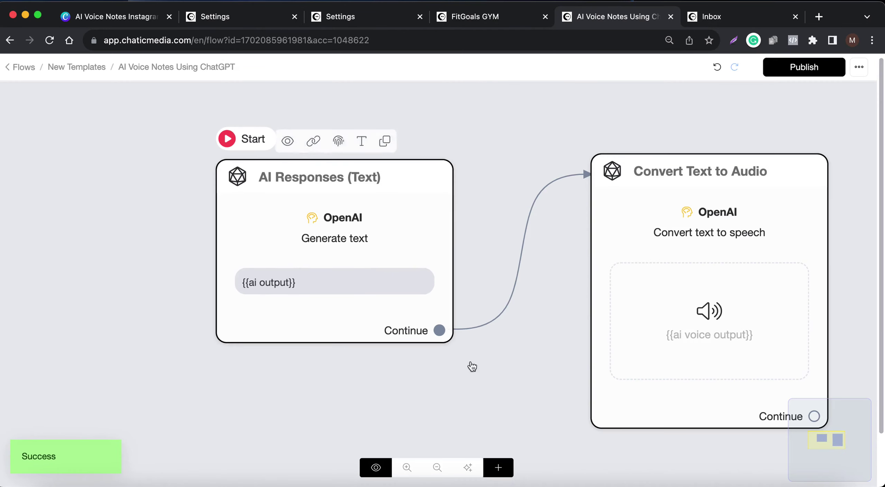
# Step: Check the phone test reply, then open the AI Responses (Text) step's OpenAI settings
pyautogui.click(770, 484)
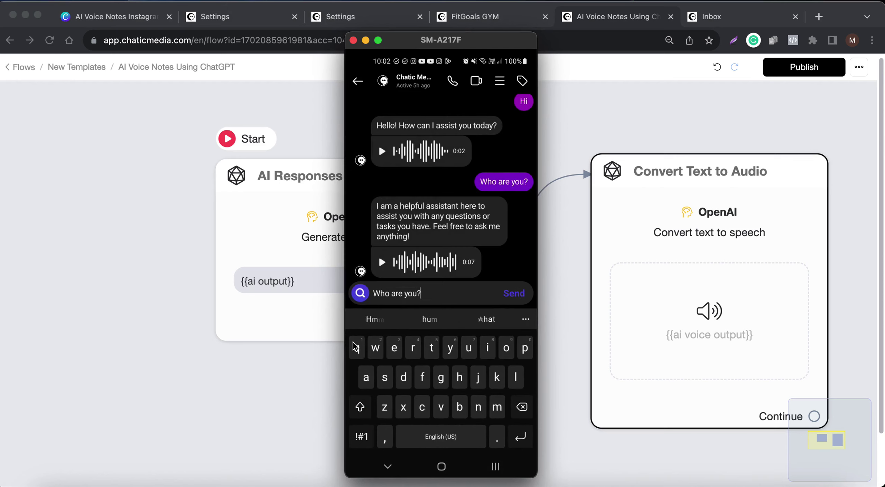
pyautogui.click(93, 268)
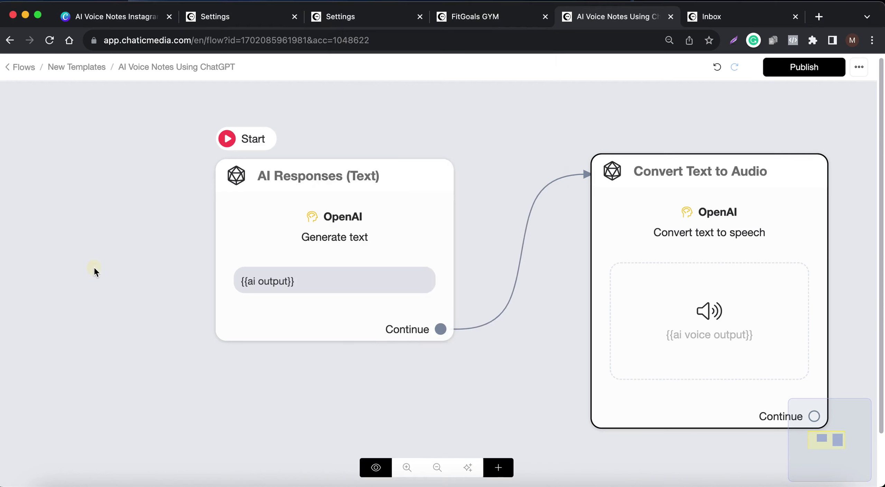
pyautogui.click(344, 251)
pyautogui.click(114, 223)
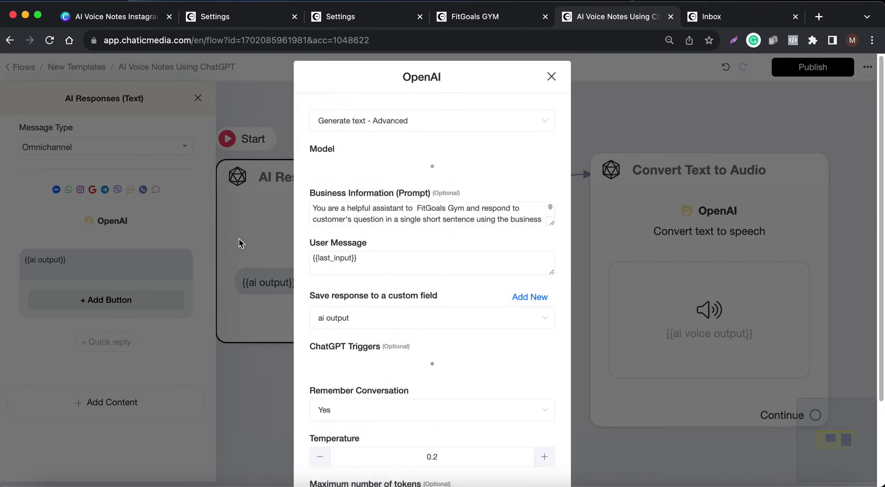
# Step: Move the phone mirror to the right side and compare its chat with the flow editor
pyautogui.click(771, 484)
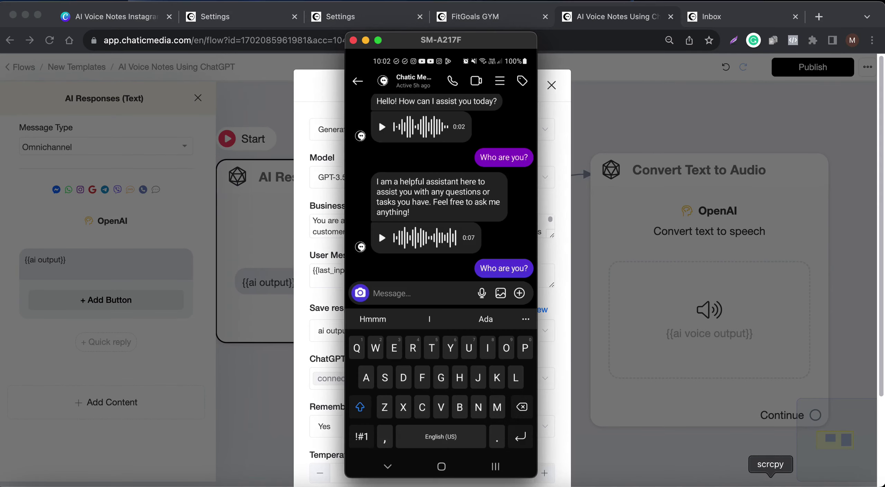
pyautogui.moveTo(444, 44); pyautogui.dragTo(649, 76)
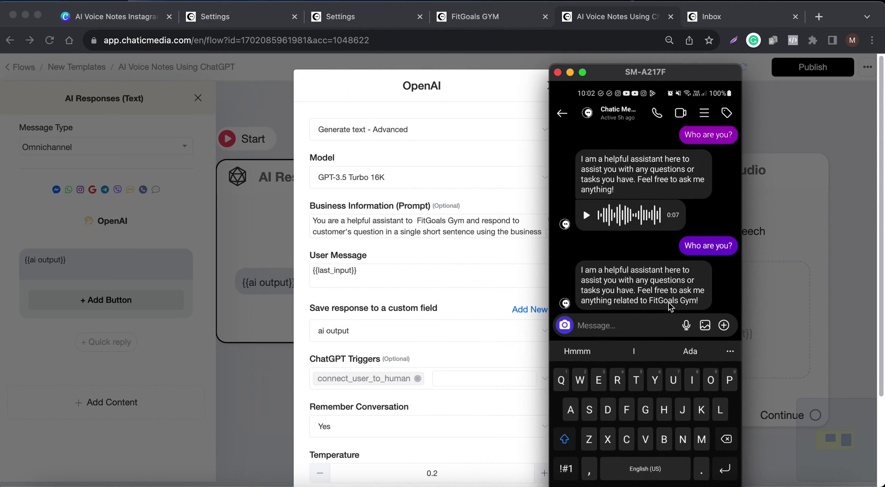
pyautogui.click(832, 193)
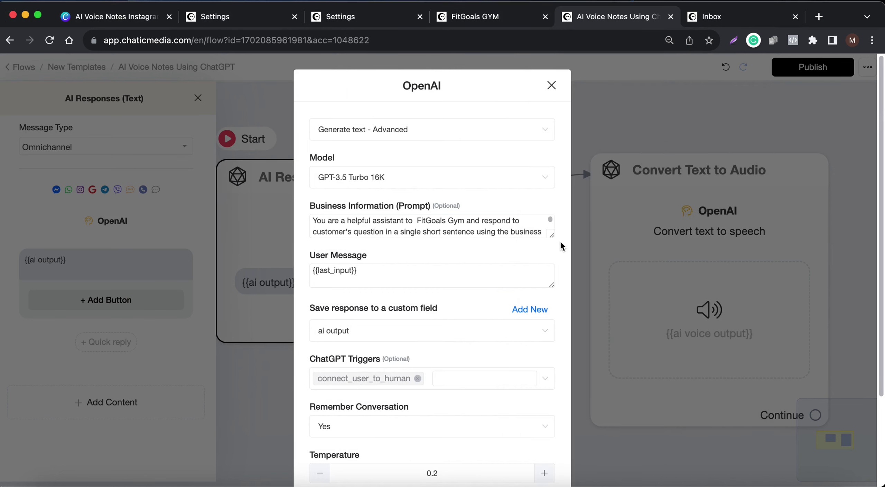
pyautogui.click(688, 118)
pyautogui.click(771, 483)
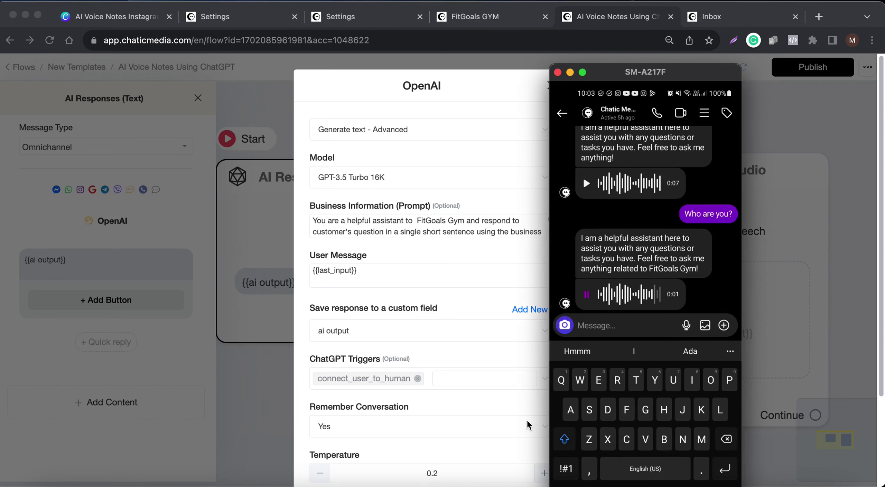
pyautogui.click(792, 125)
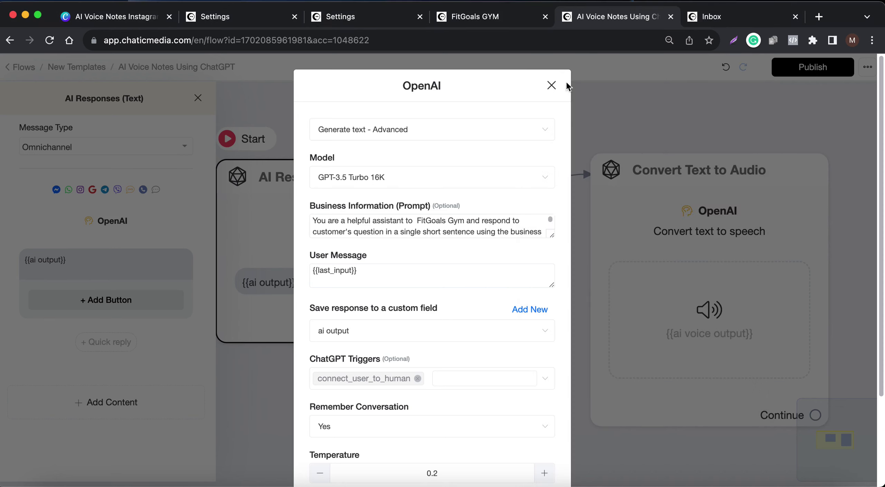
# Step: Look over the AI Responses step's OpenAI settings again, cancel without saving, and check the phone chat
pyautogui.click(552, 86)
pyautogui.click(109, 221)
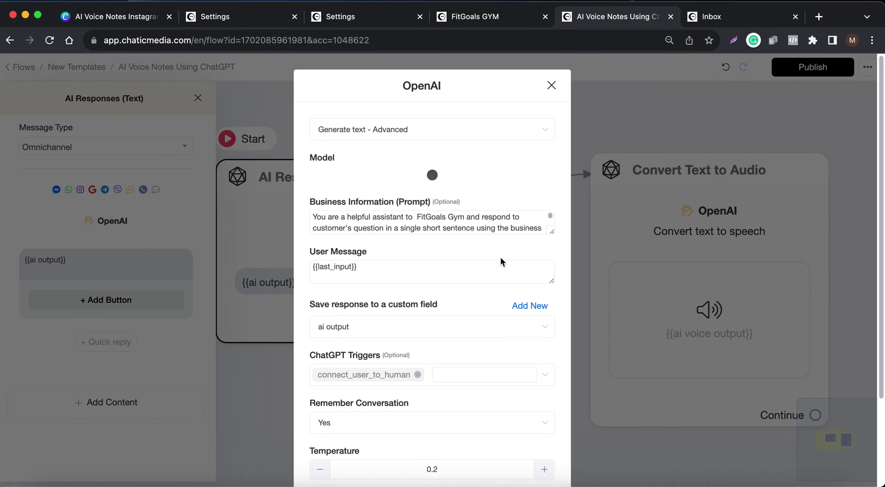
pyautogui.moveTo(551, 236); pyautogui.dragTo(500, 480)
pyautogui.scroll(-15, 415, 336)
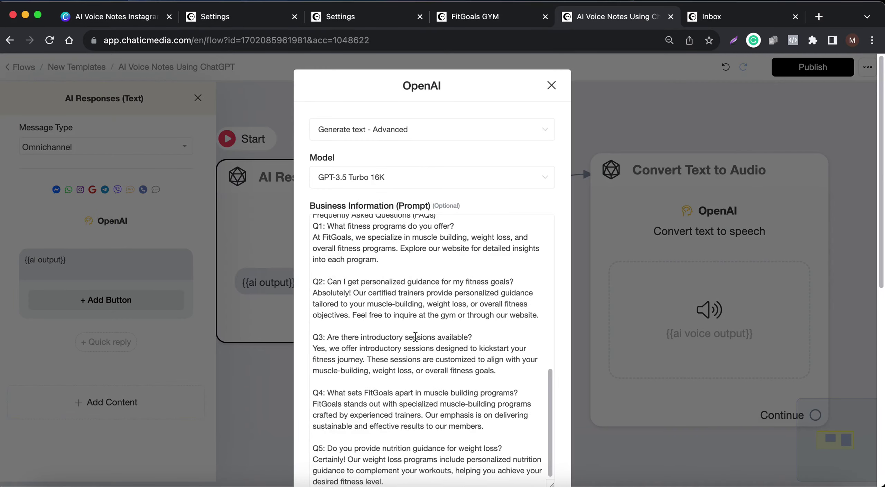
pyautogui.scroll(-7, 415, 336)
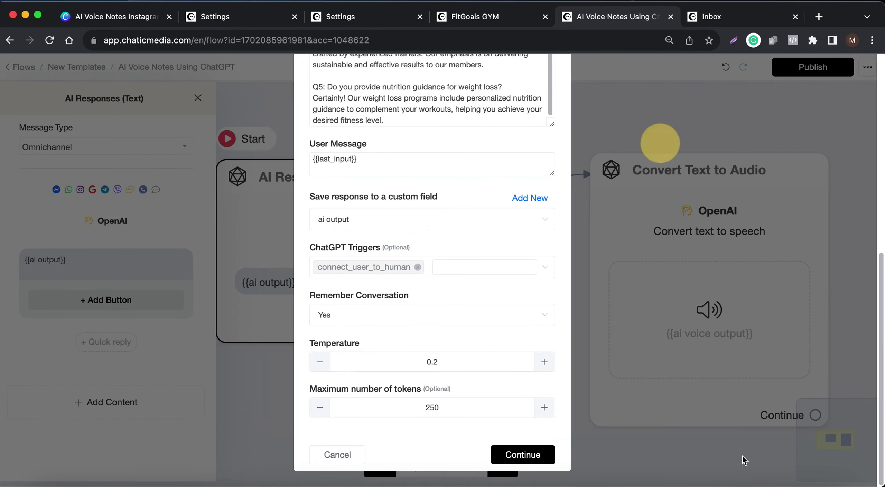
pyautogui.click(337, 455)
pyautogui.press('super+Tab')
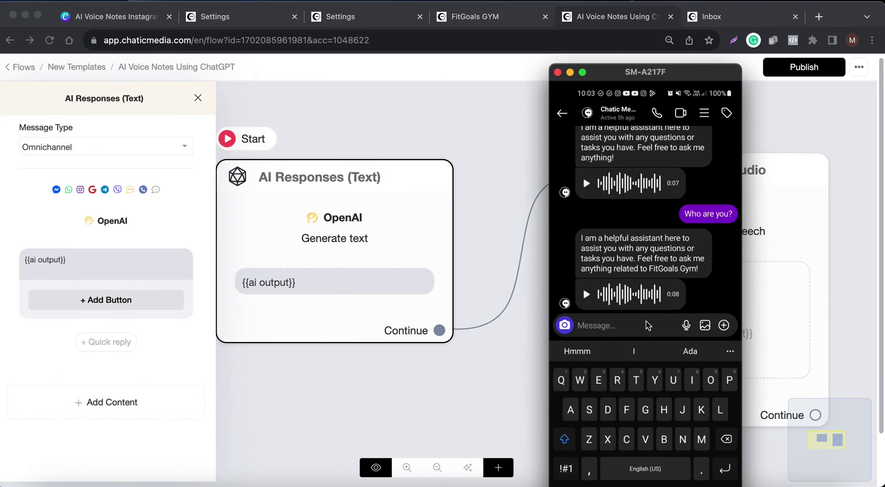
pyautogui.click(484, 165)
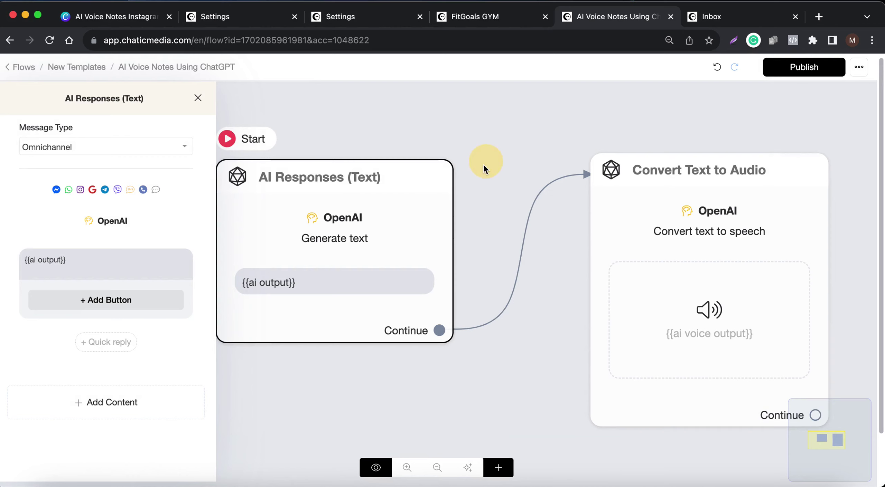
# Step: Delete the {{ai output}} message block from the AI Responses panel, then publish the flow
pyautogui.click(519, 163)
pyautogui.click(365, 253)
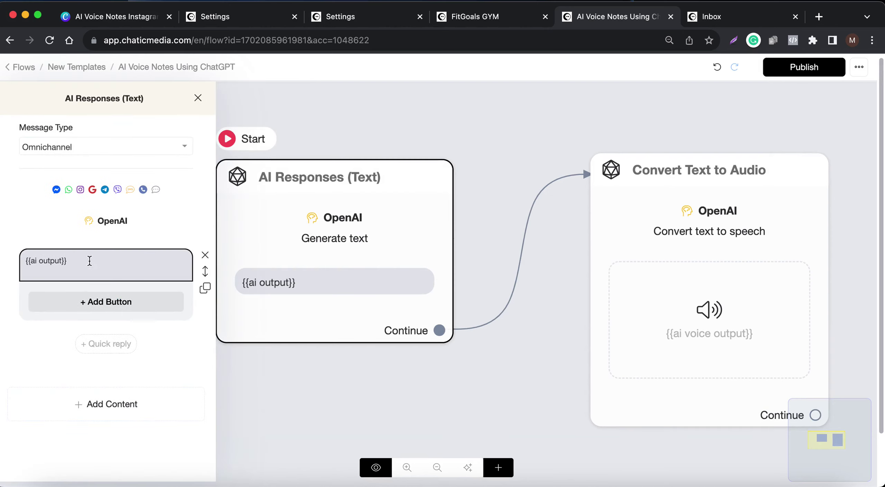
pyautogui.click(204, 256)
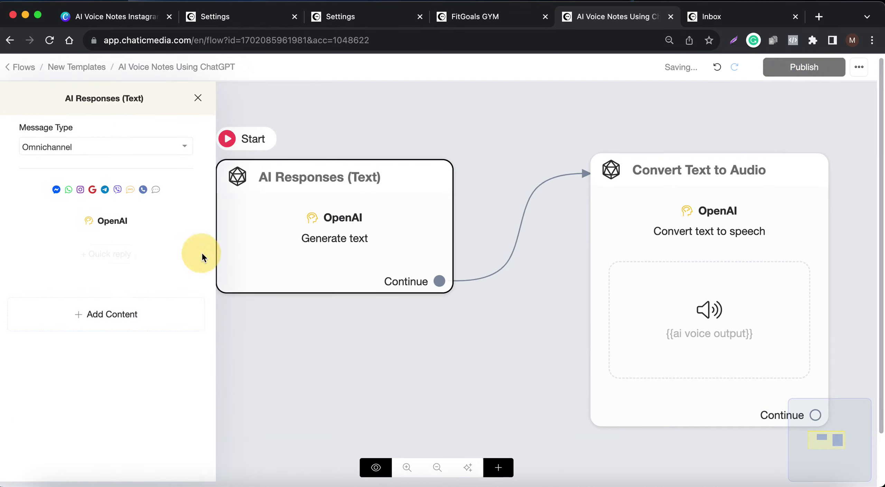
pyautogui.click(553, 136)
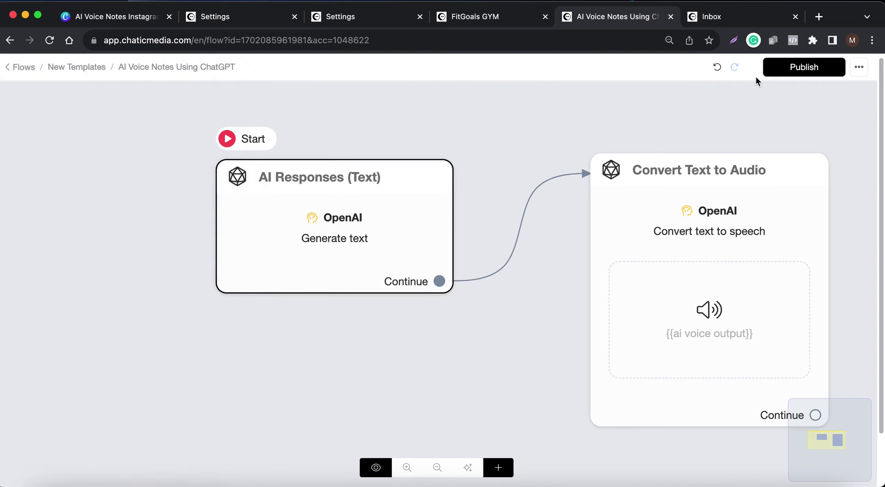
pyautogui.click(802, 71)
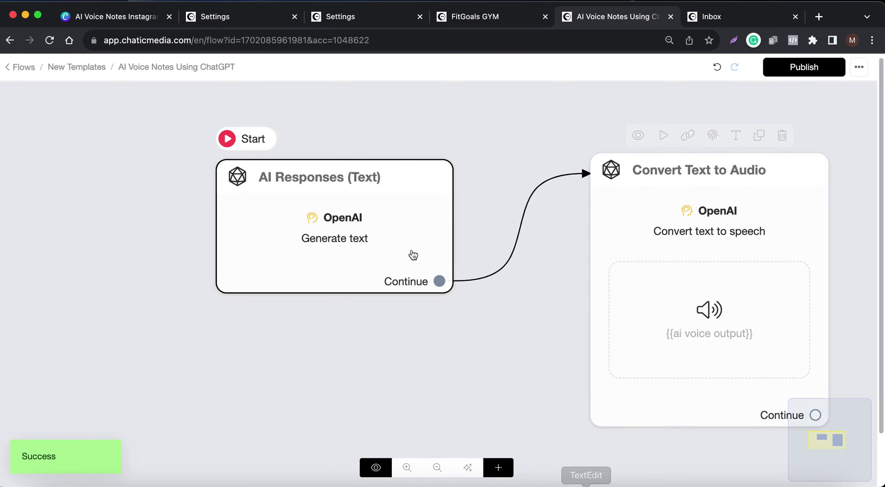
# Step: Bring up the AI Responses step's OpenAI settings and scroll through the prompt
pyautogui.click(304, 246)
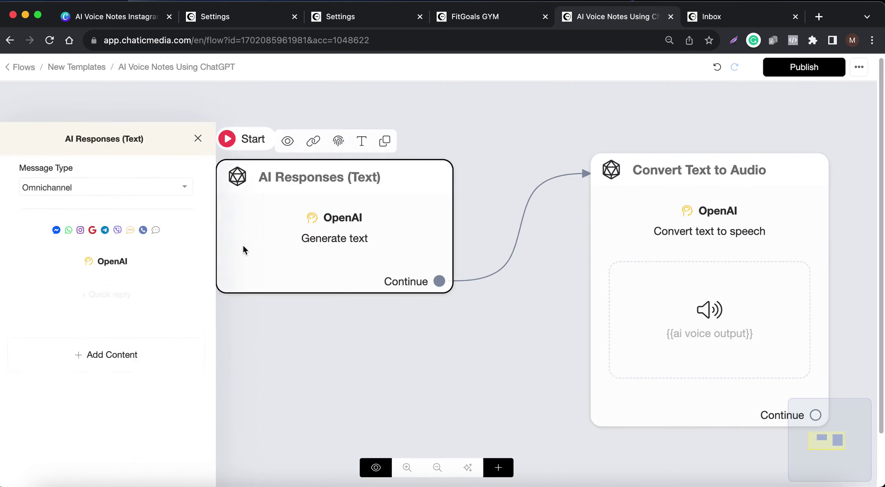
pyautogui.click(115, 222)
pyautogui.scroll(-3, 358, 248)
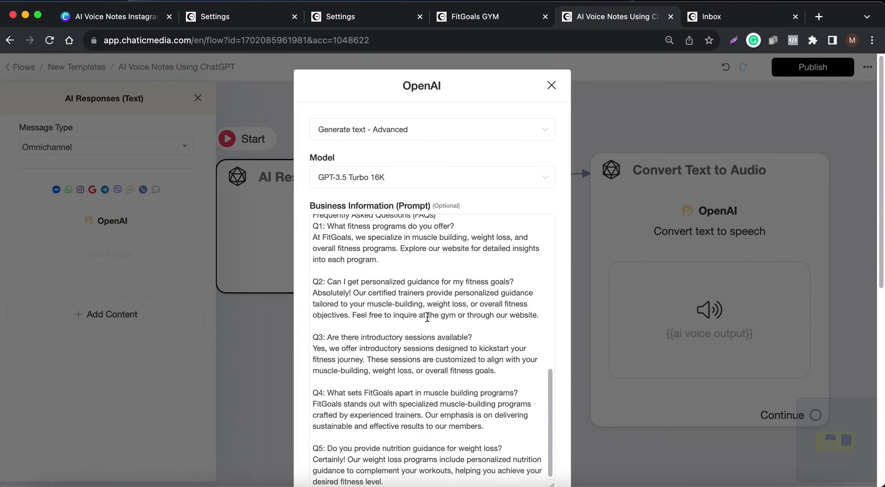
pyautogui.scroll(6, 427, 317)
pyautogui.scroll(3, 427, 317)
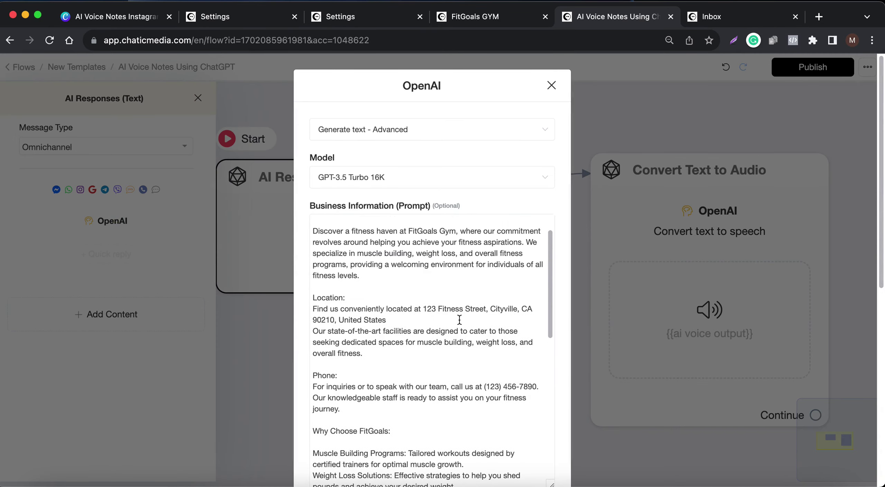
# Step: Send 'What is your address?' in the phone's Instagram chat and wait for the voice-note reply
pyautogui.click(835, 440)
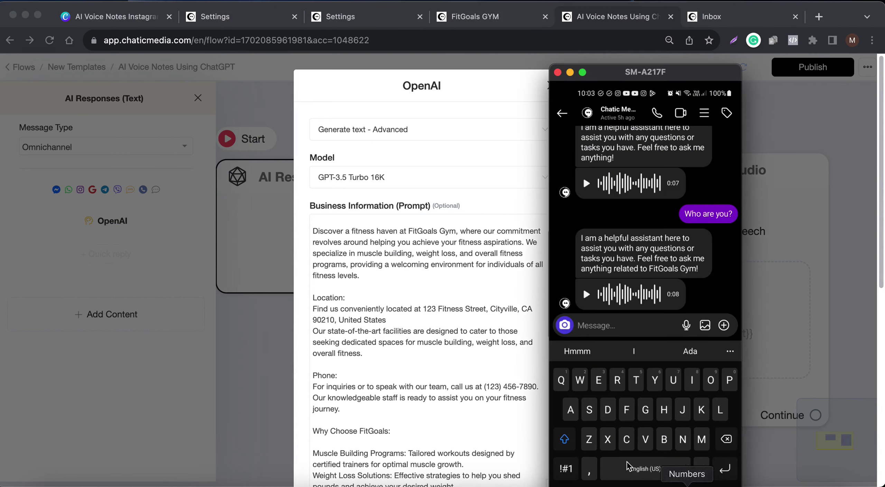
pyautogui.write('What is ')
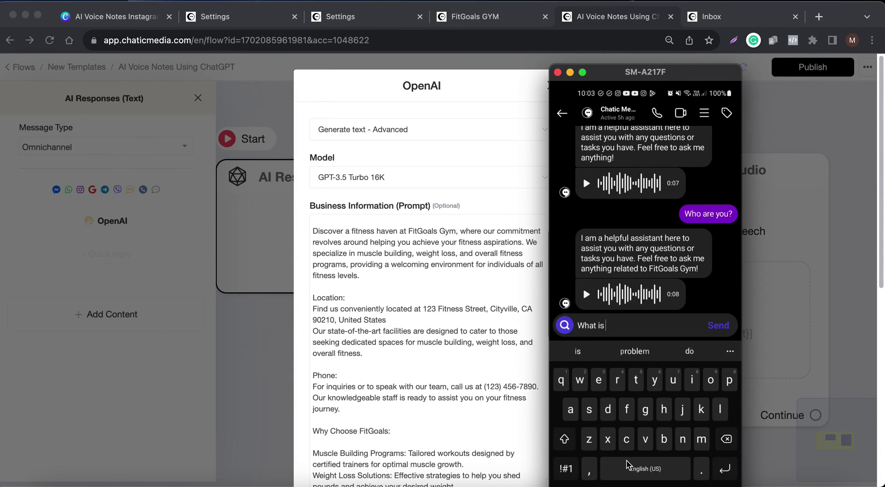
pyautogui.write('your address?')
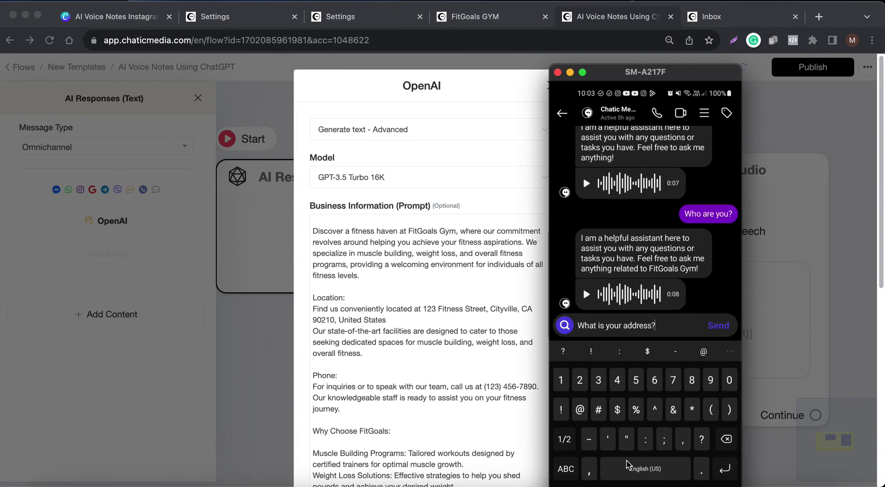
pyautogui.press('Return')
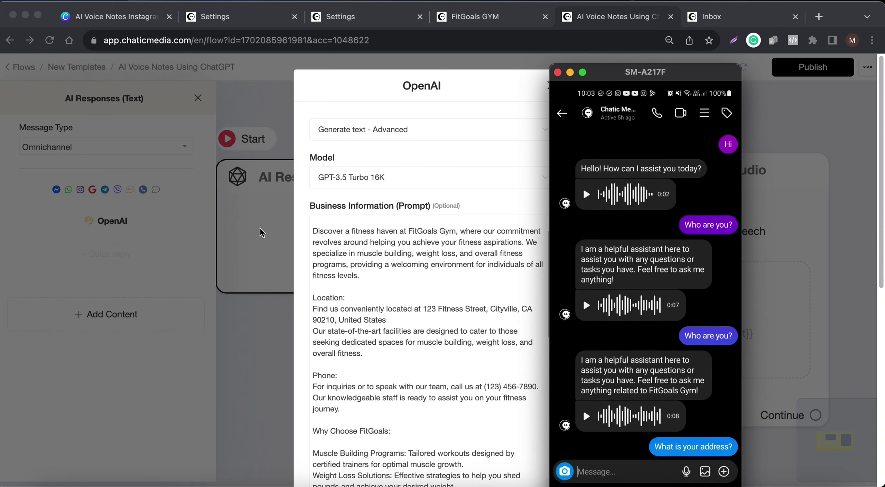
pyautogui.click(264, 238)
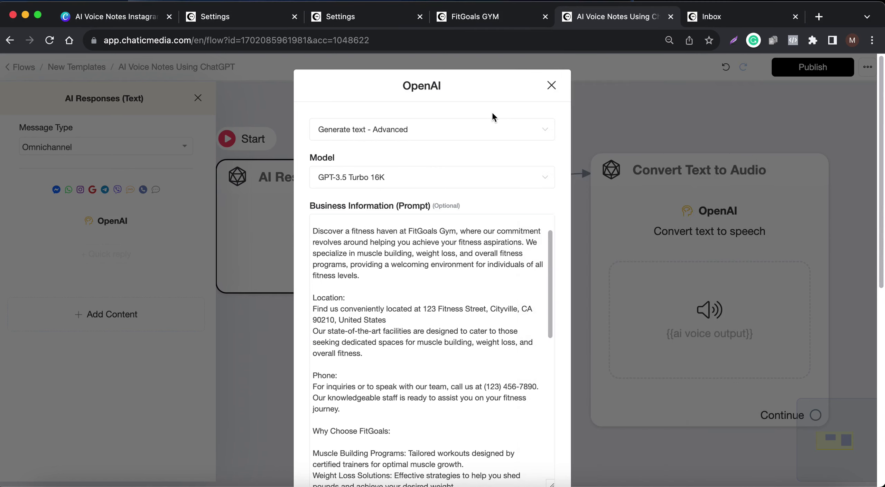
pyautogui.click(551, 85)
pyautogui.click(768, 482)
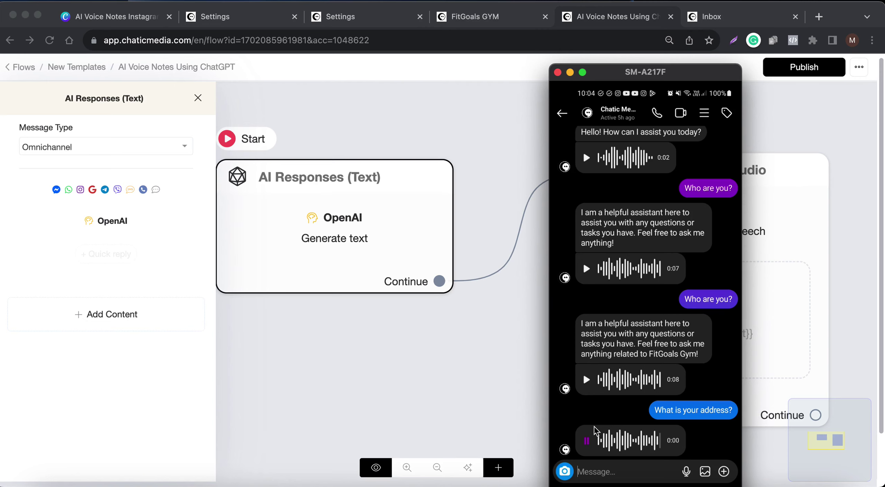
pyautogui.click(329, 218)
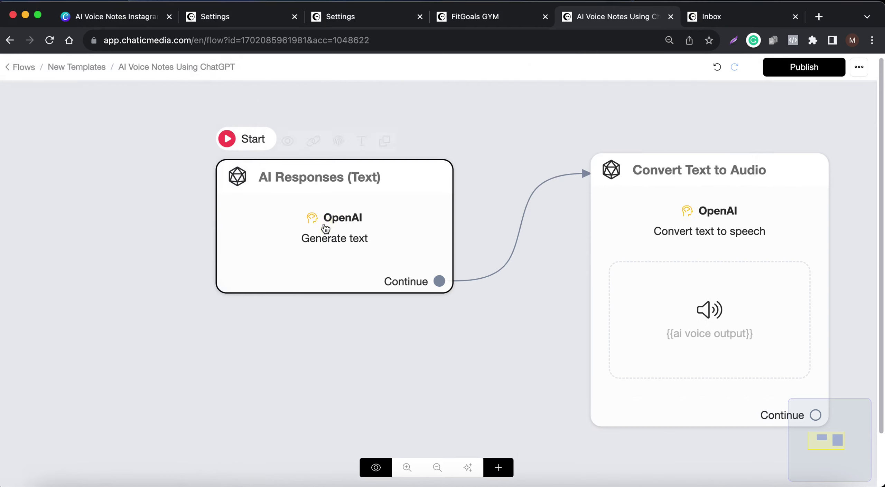
# Step: Check the FitGoals Gym prompt's Location paragraph against the phone's voice reply
pyautogui.click(112, 230)
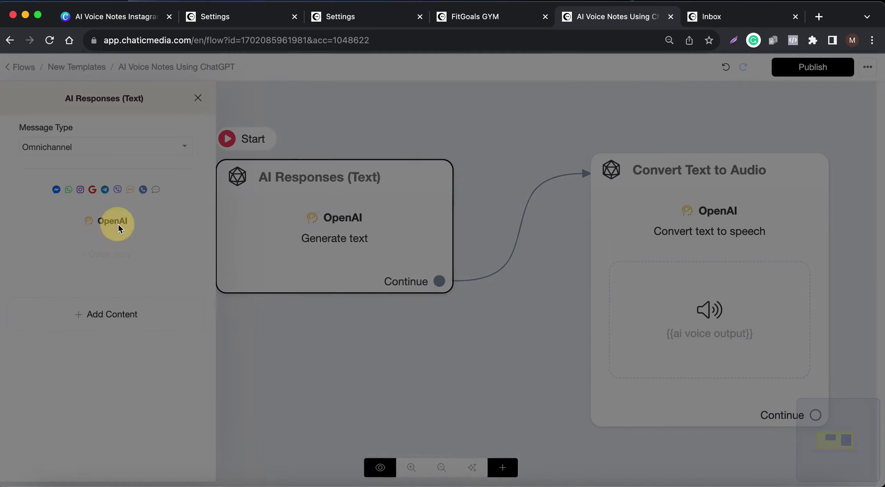
pyautogui.tripleClick(385, 320)
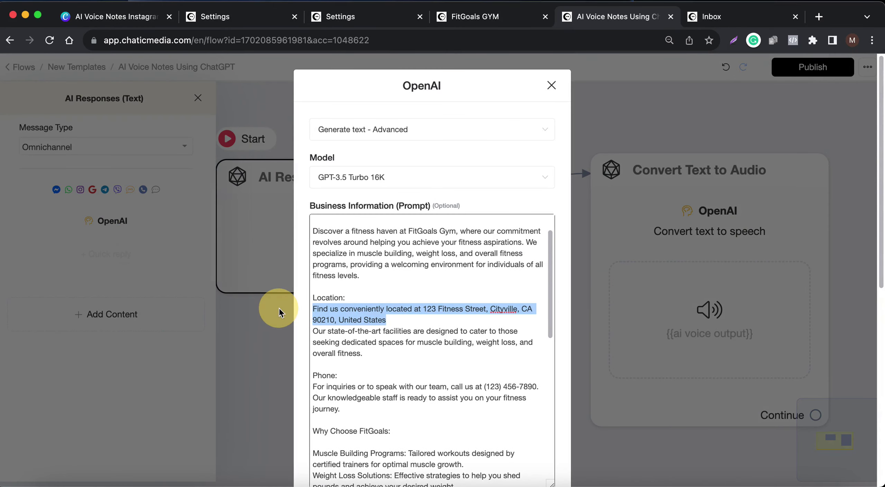
pyautogui.scroll(-10, 465, 325)
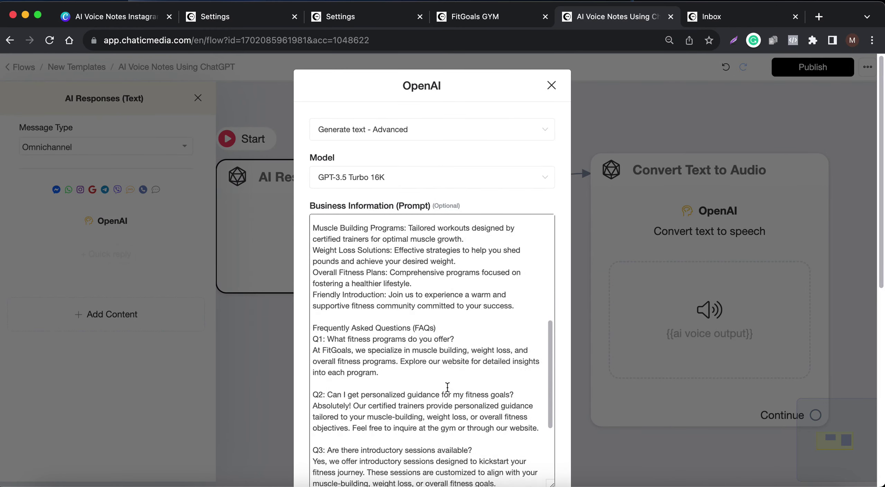
pyautogui.scroll(-5, 447, 387)
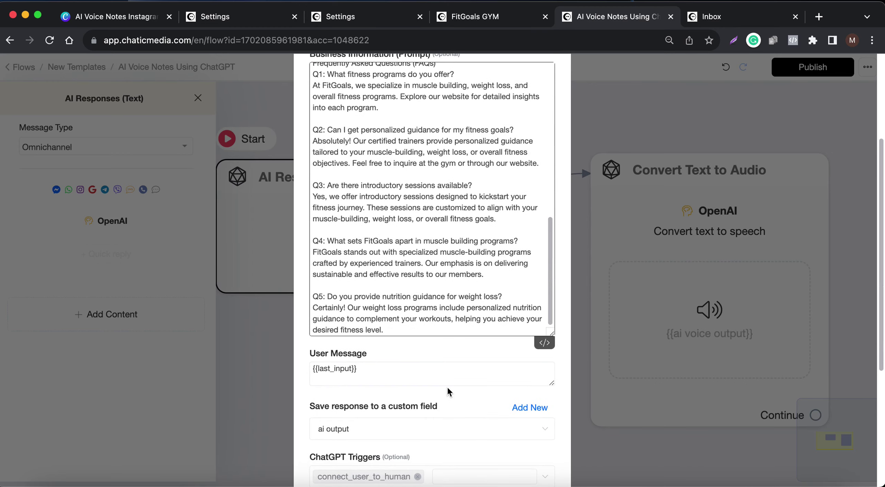
pyautogui.click(759, 479)
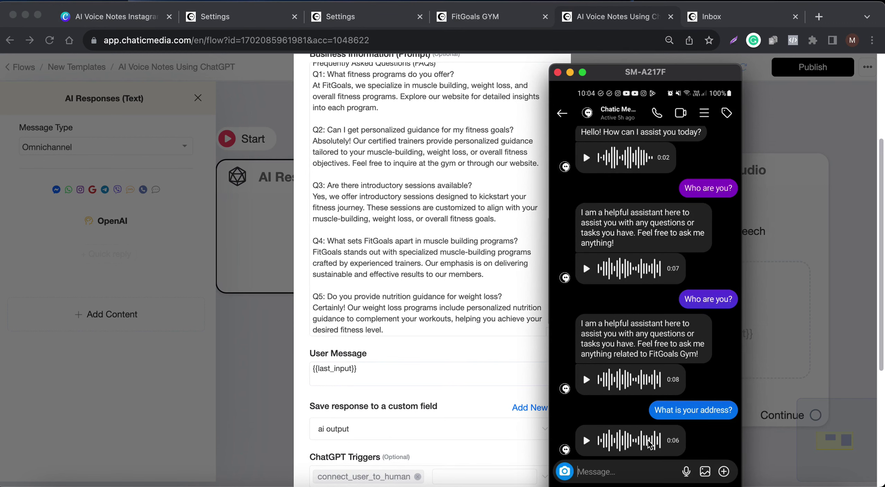
pyautogui.click(840, 239)
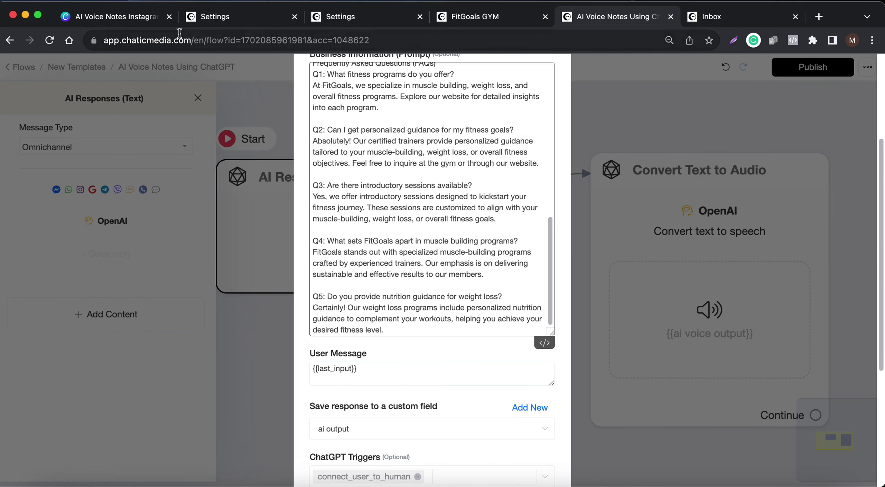